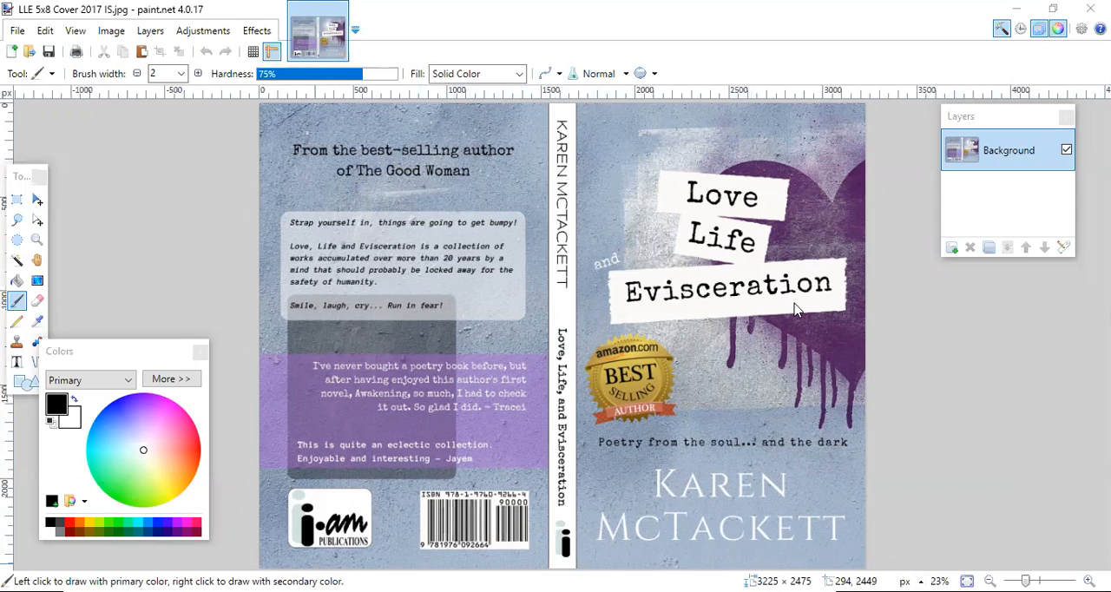
Switch to Canva in the browser and open the "Love Life and Evisceration" cover design to view its pages.
key("alt+Tab")
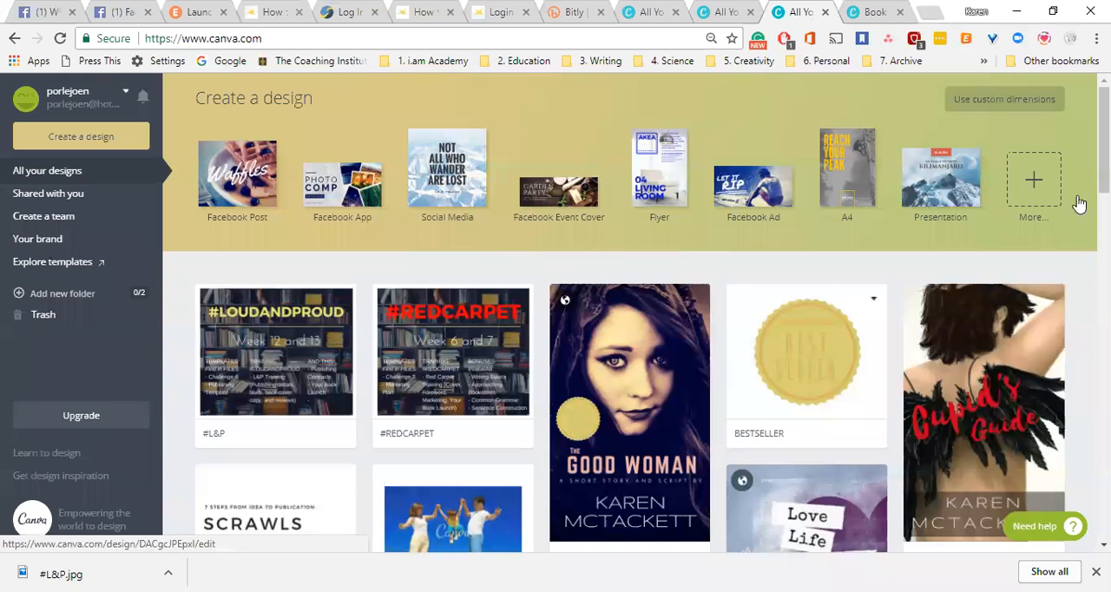
left_click_drag(1103, 130, 1103, 131)
scroll(919, 429, "down", 2)
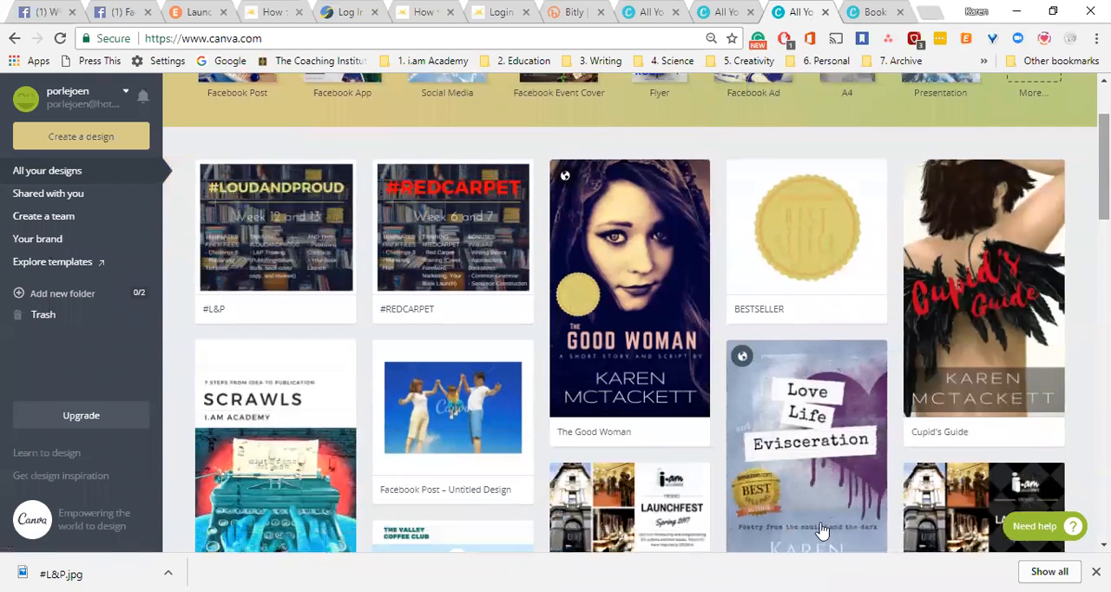
left_click(803, 462)
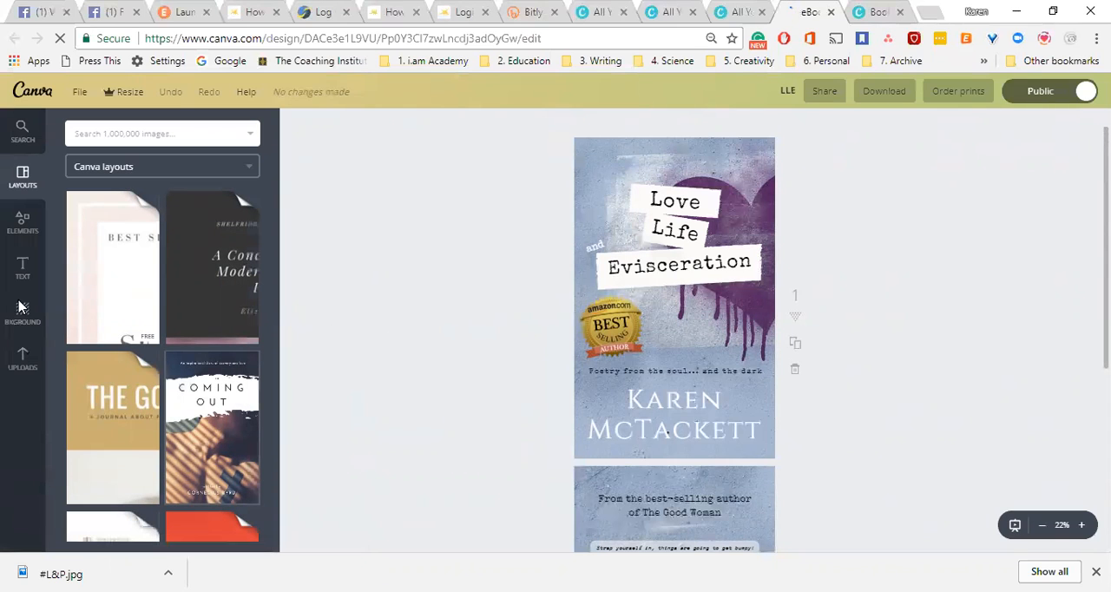
scroll(481, 264, "down", 1)
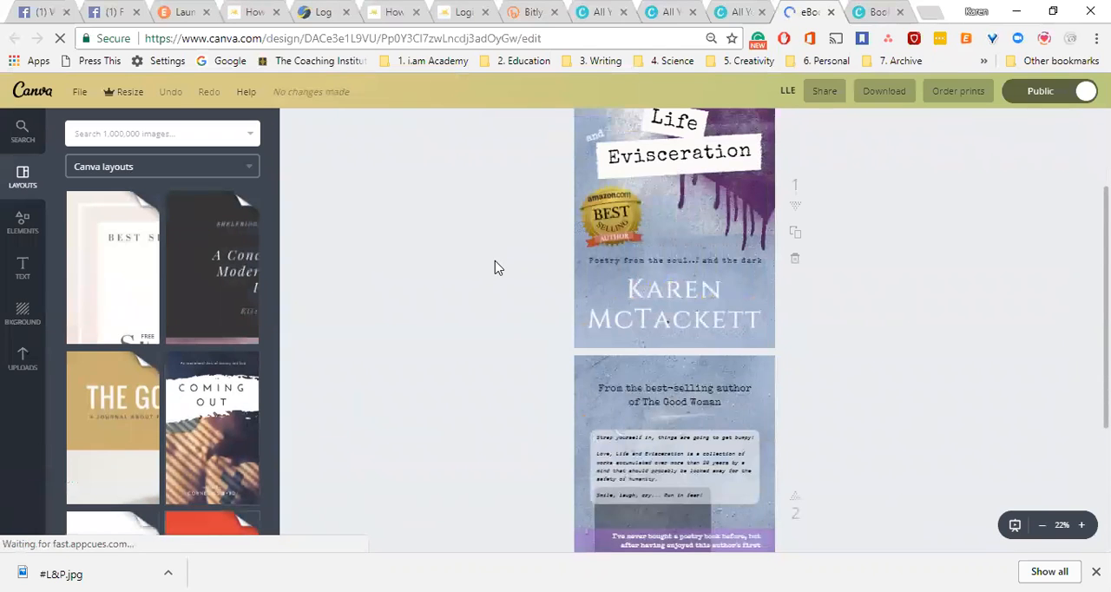
Leave the open design for the Canva home page and open the design template gallery.
left_click(32, 99)
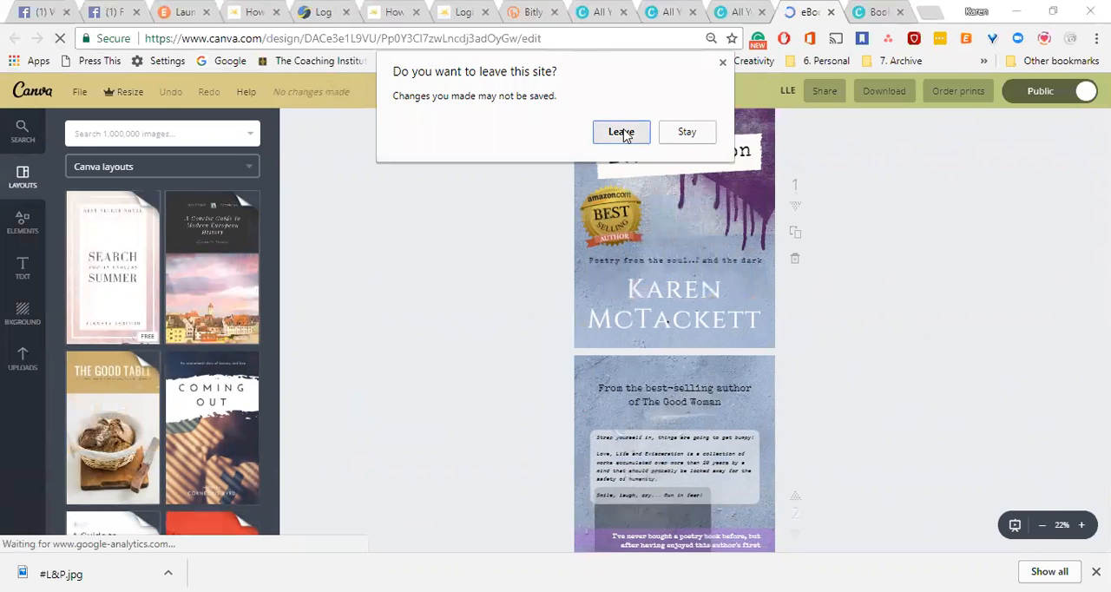
left_click(622, 132)
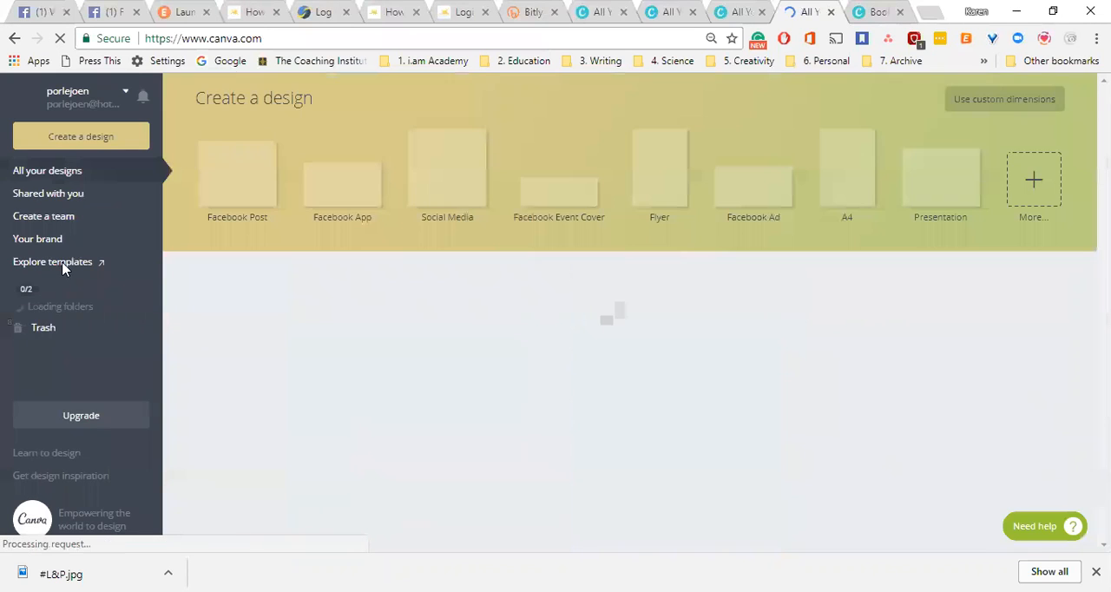
left_click(62, 265)
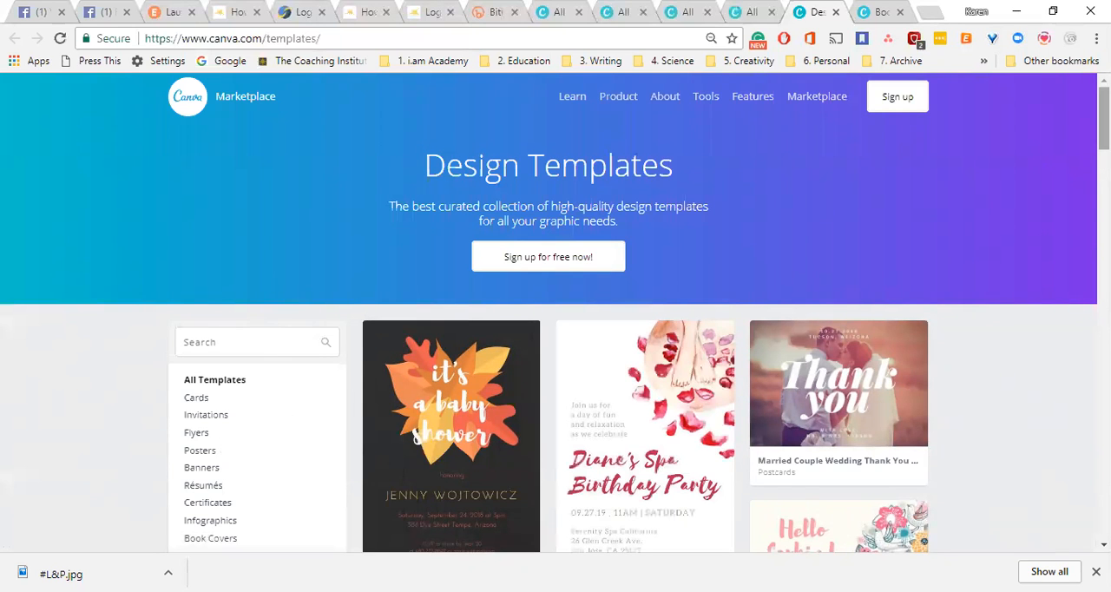
Browse the first two pages of the general design template gallery and its template categories.
scroll(800, 302, "down", 2)
scroll(477, 211, "down", 2)
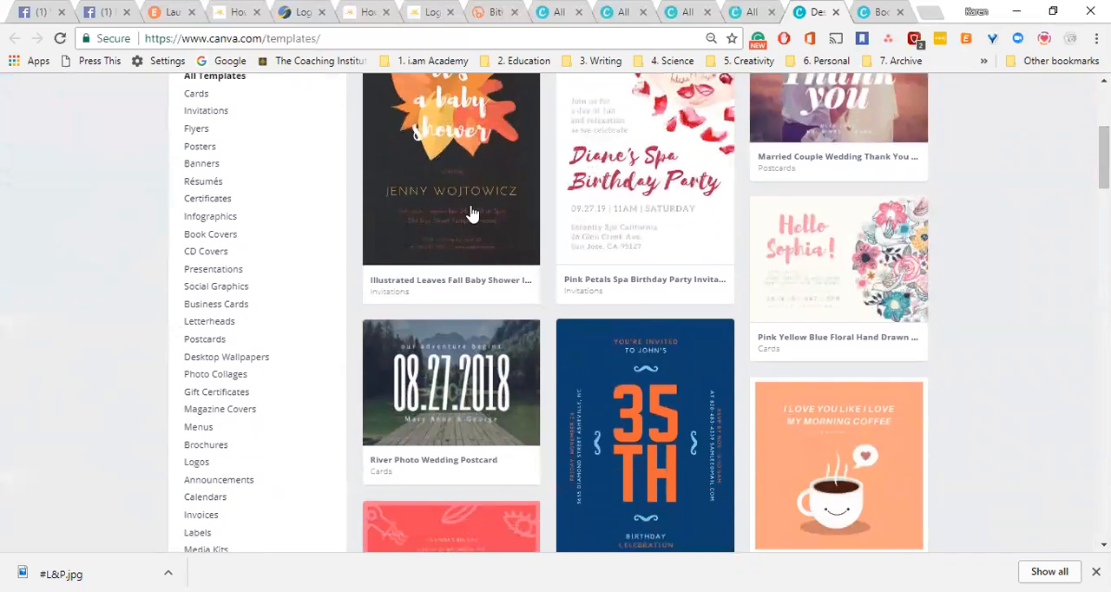
mouse_move(222, 238)
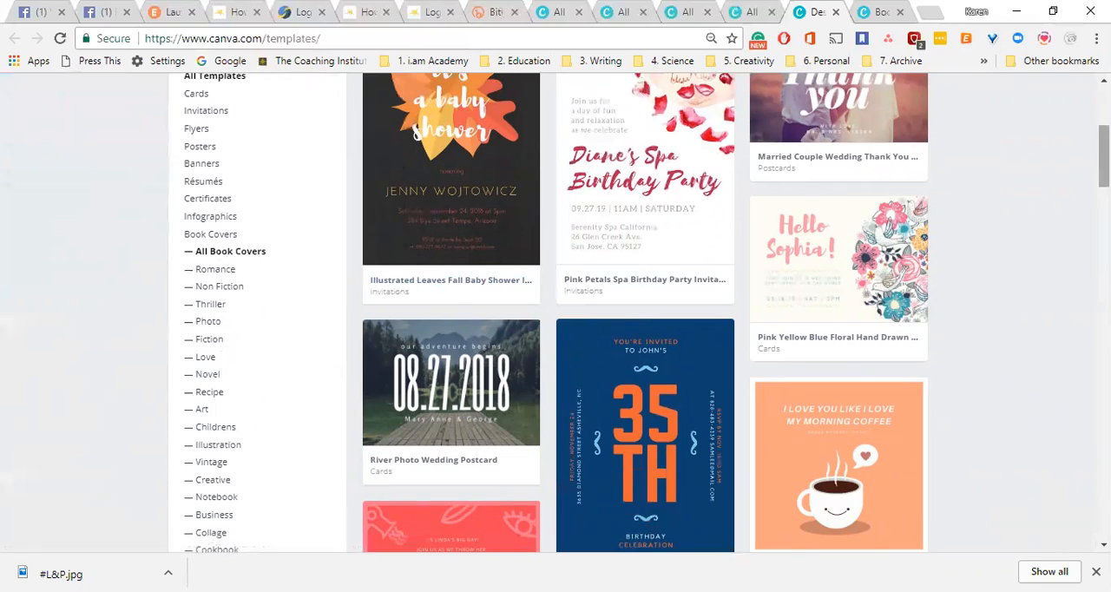
scroll(915, 297, "down", 10)
scroll(556, 313, "down", 15)
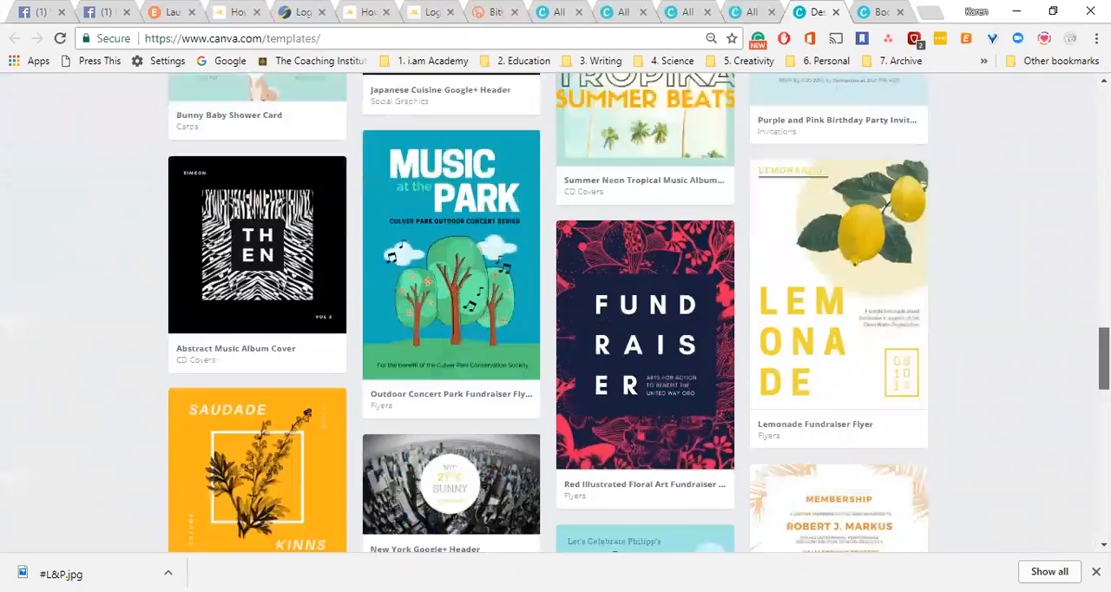
scroll(555, 313, "up", 3)
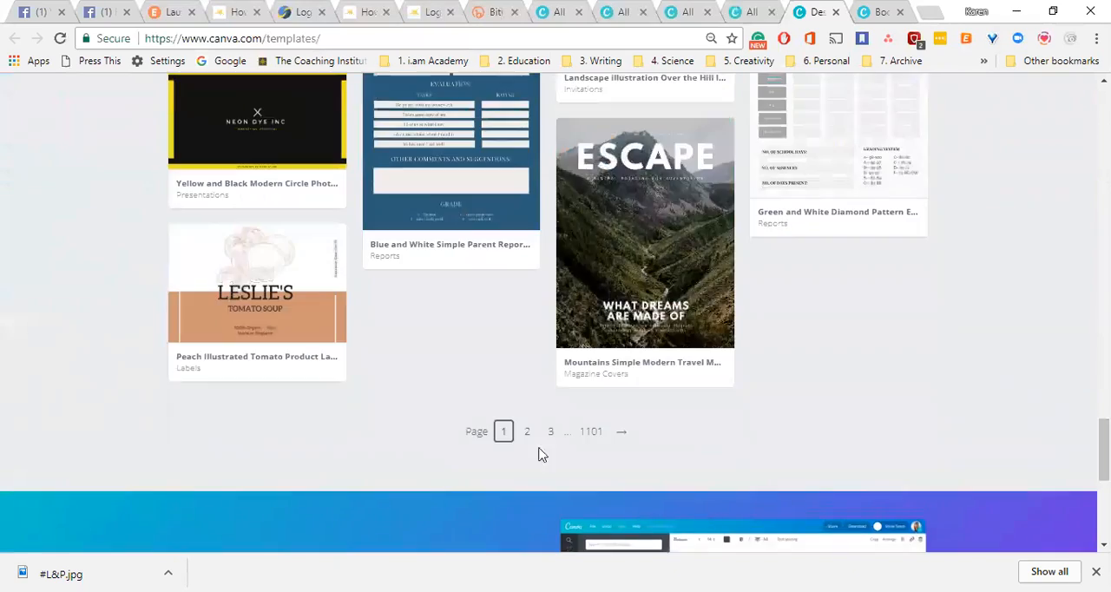
left_click(527, 434)
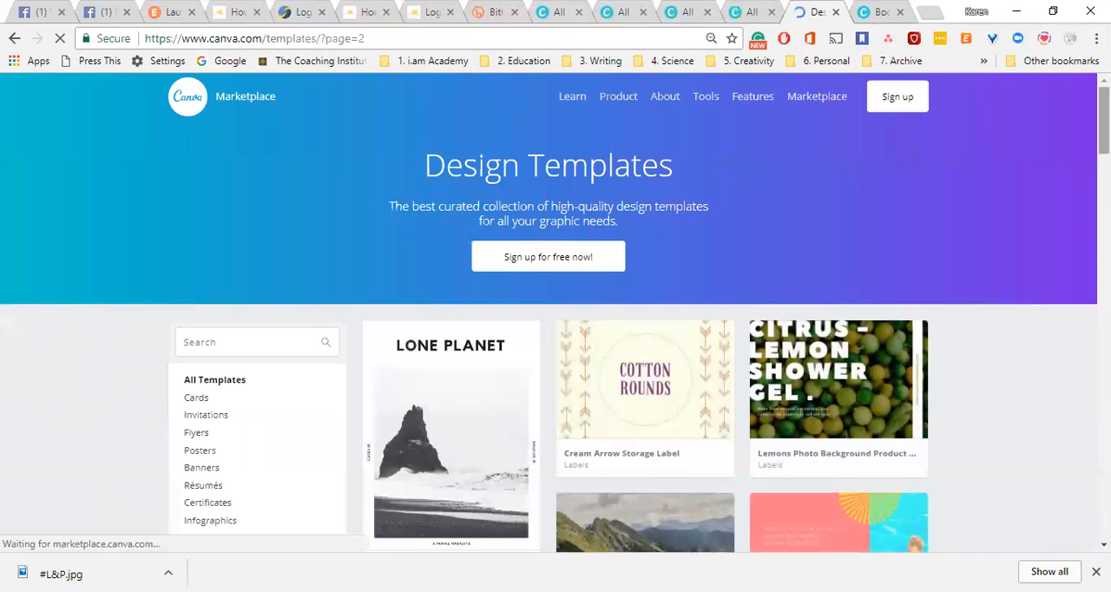
scroll(556, 347, "down", 4)
scroll(555, 347, "down", 2)
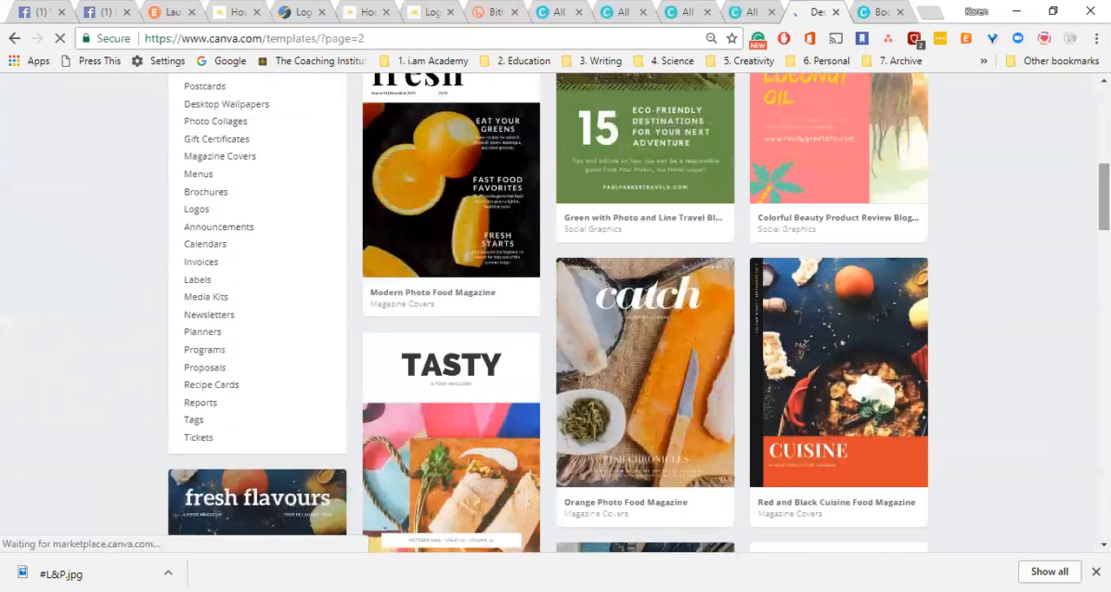
scroll(556, 347, "down", 2)
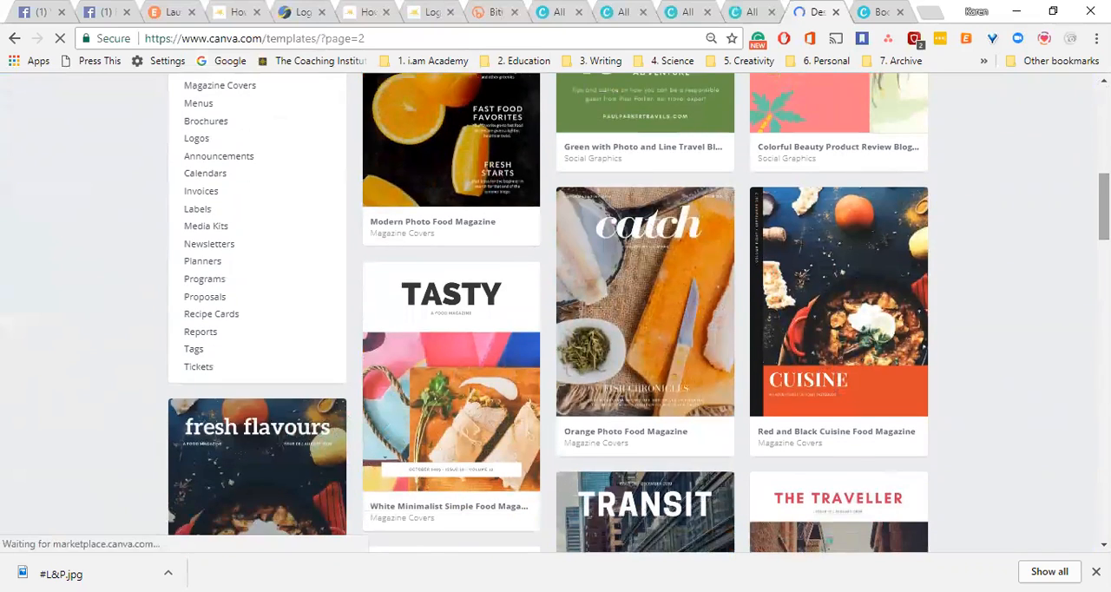
scroll(555, 347, "down", 7)
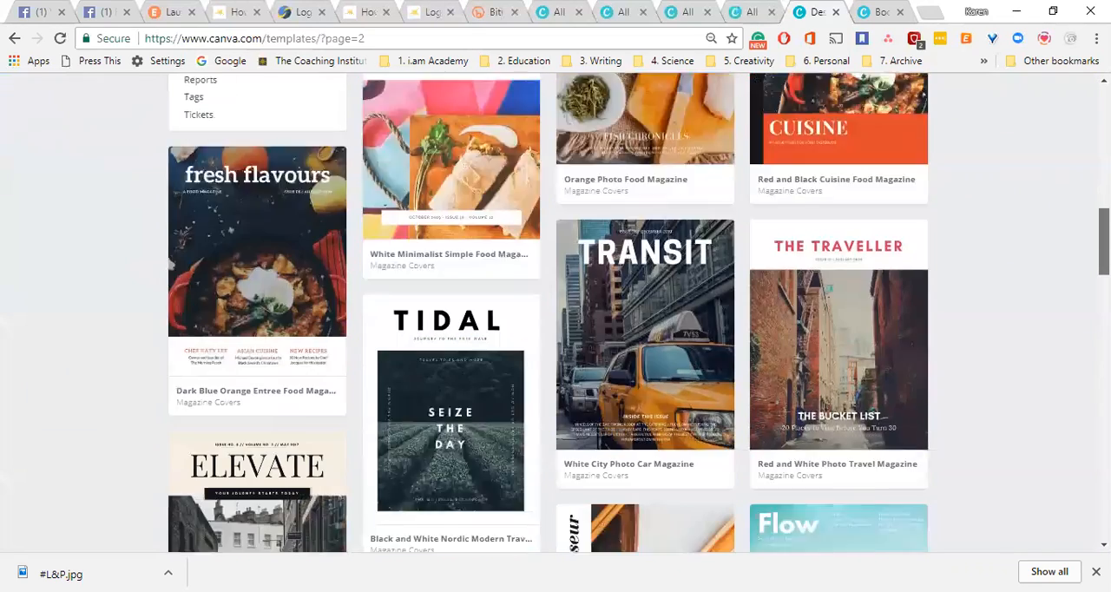
scroll(555, 347, "down", 11)
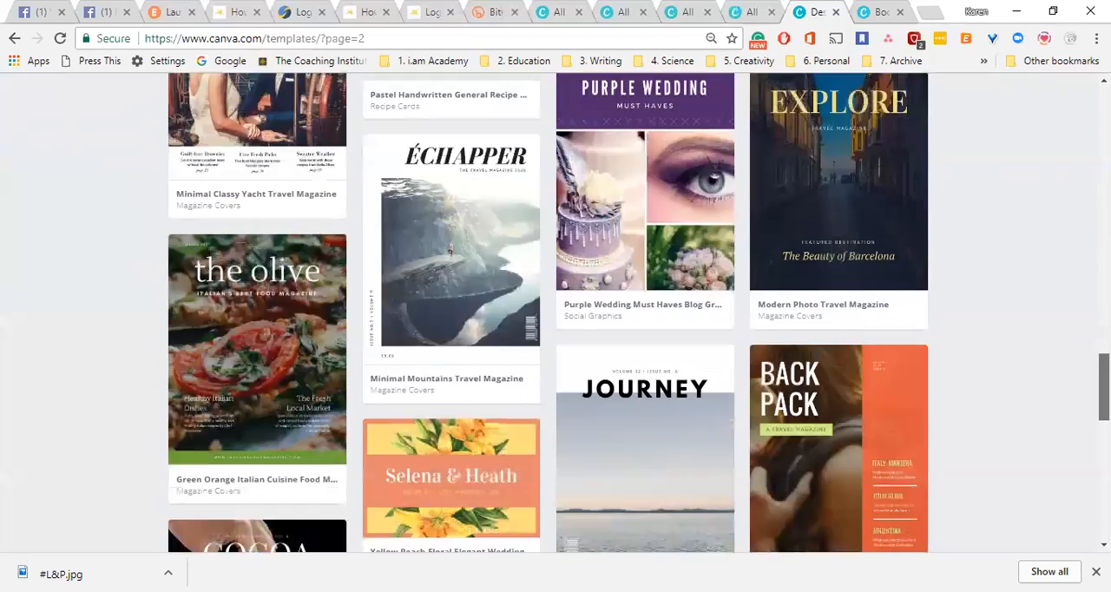
scroll(555, 347, "up", 19)
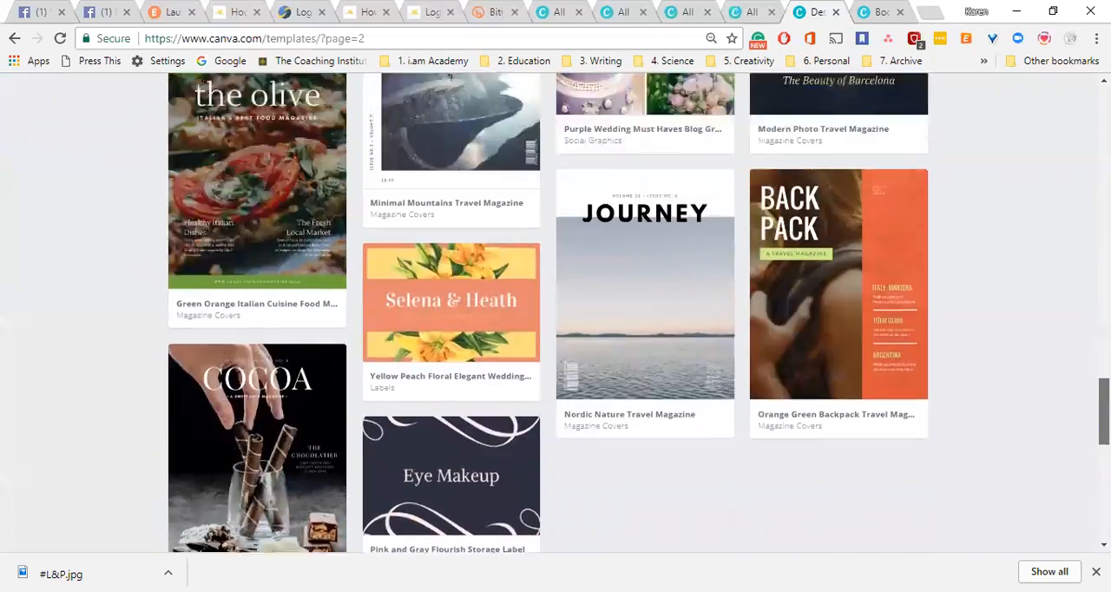
scroll(555, 347, "down", 4)
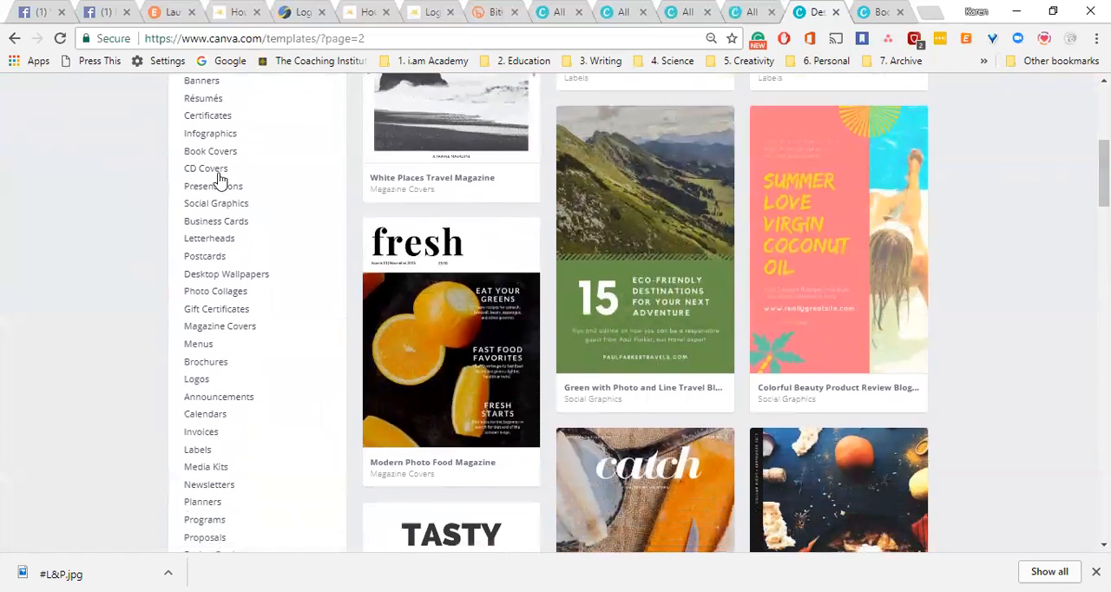
Filter the templates to all book covers and go to page 2 of the book cover templates.
left_click(223, 155)
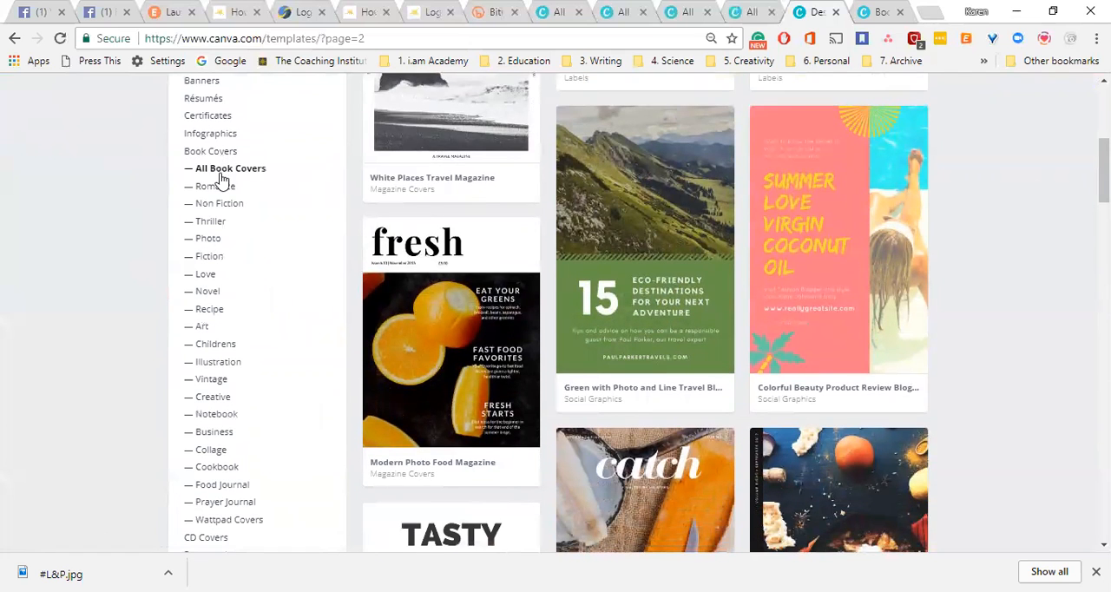
left_click(217, 172)
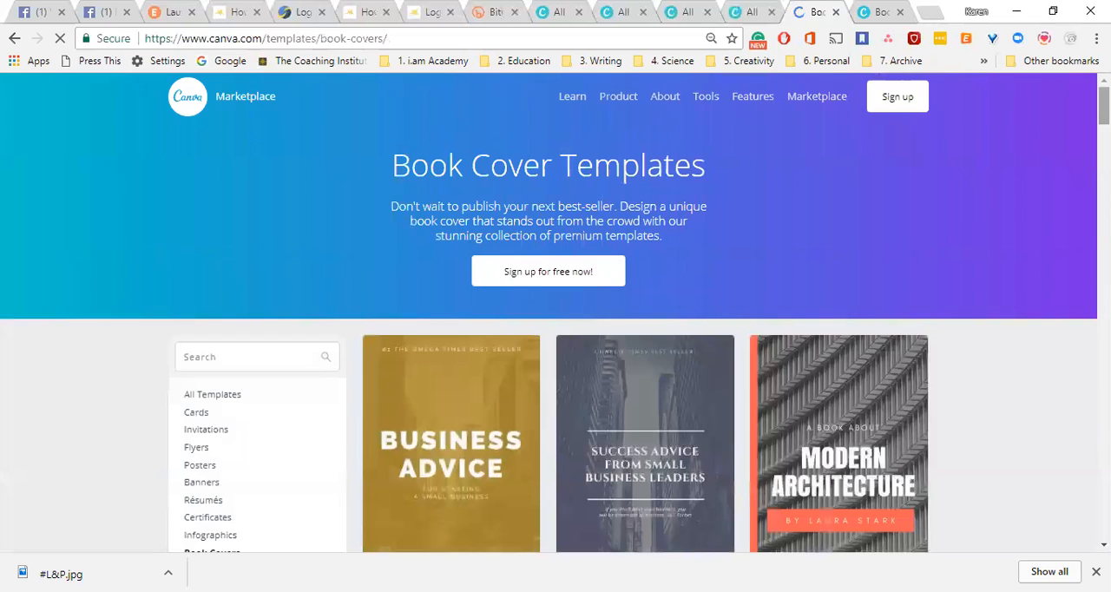
scroll(555, 312, "down", 20)
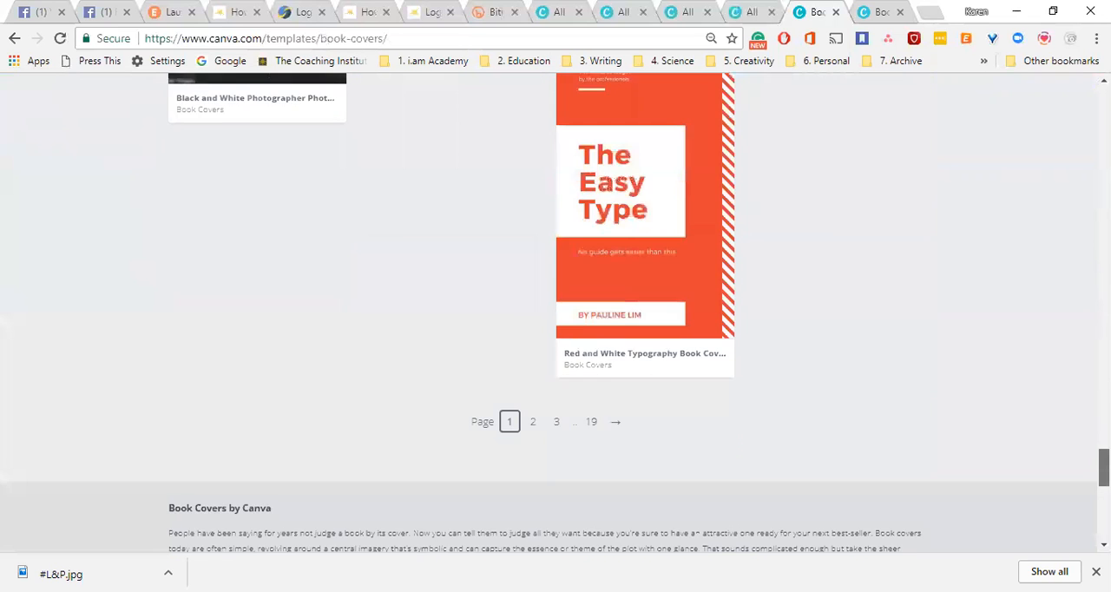
scroll(683, 309, "down", 1)
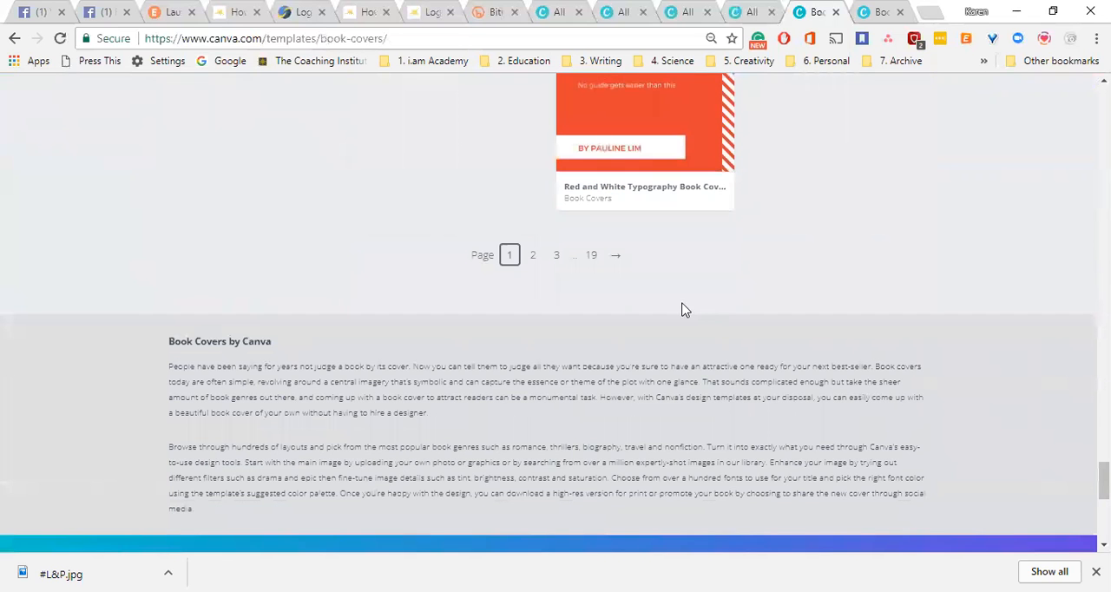
left_click(533, 254)
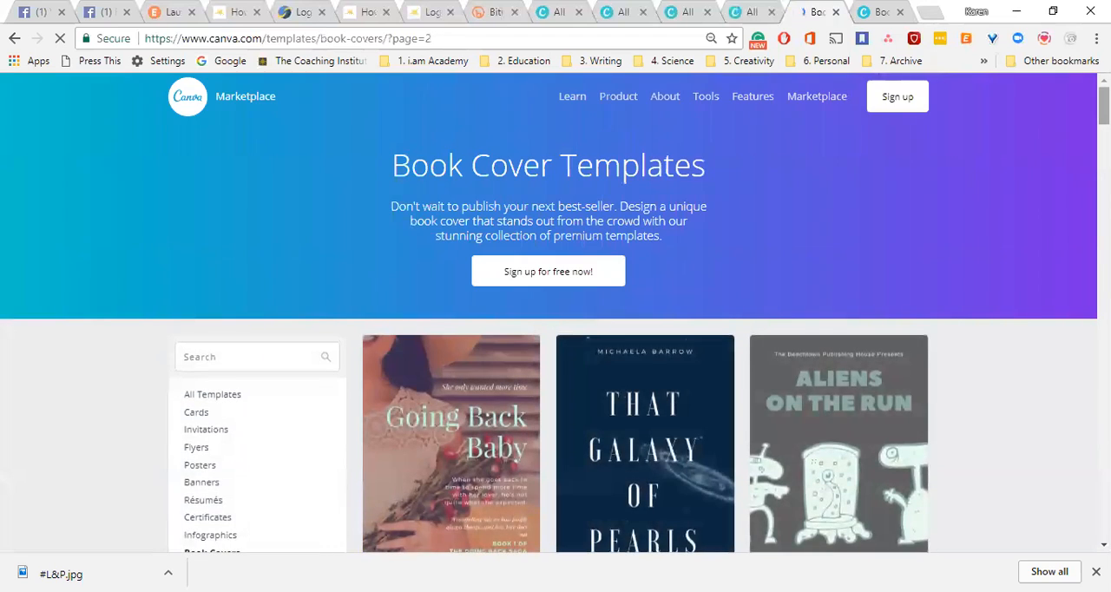
Find the "Deeper into Dreams" book cover template and open it for editing as a new design.
left_click_drag(1102, 106, 1103, 426)
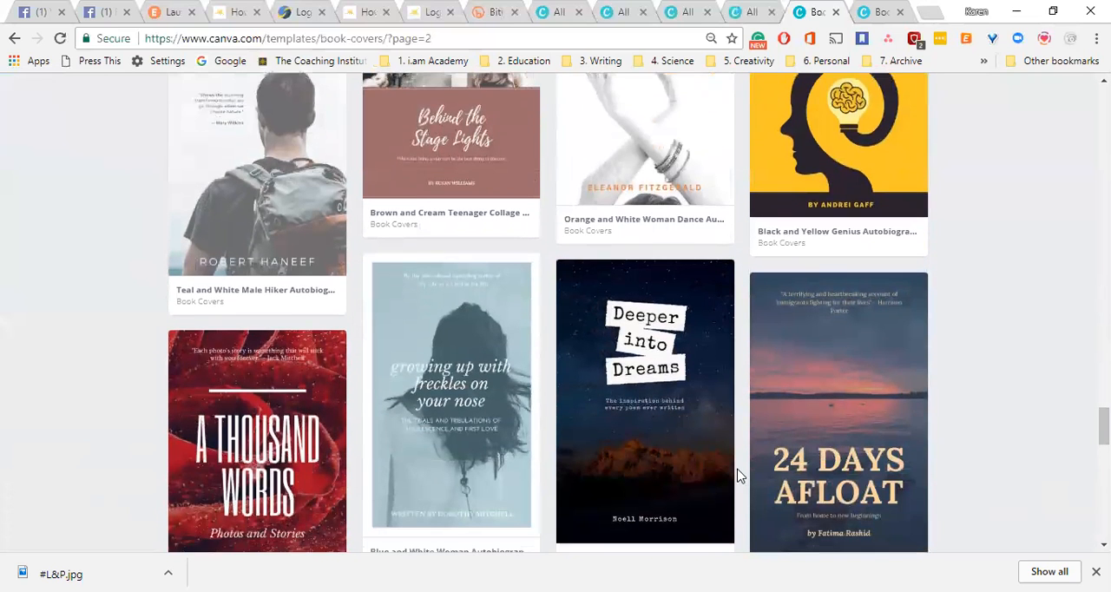
left_click(679, 418)
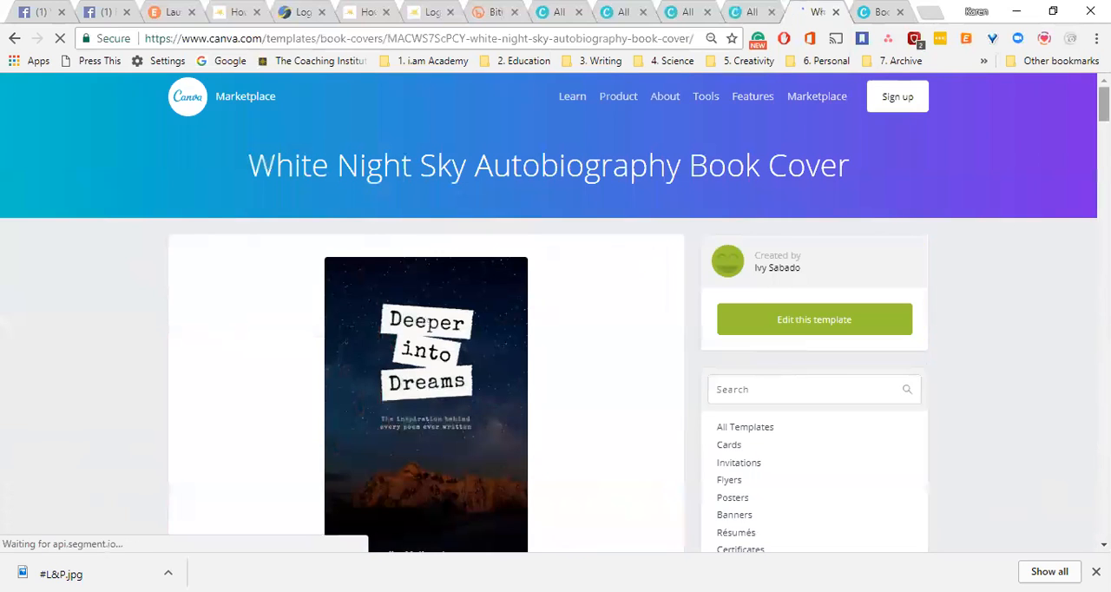
scroll(555, 312, "down", 2)
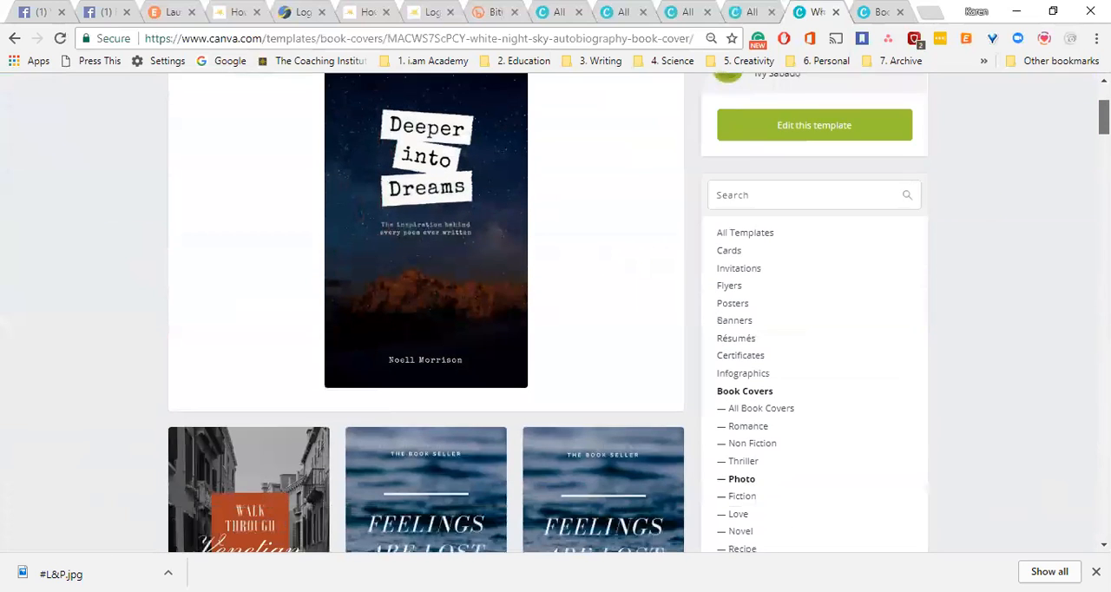
scroll(555, 313, "down", 1)
scroll(556, 312, "up", 1)
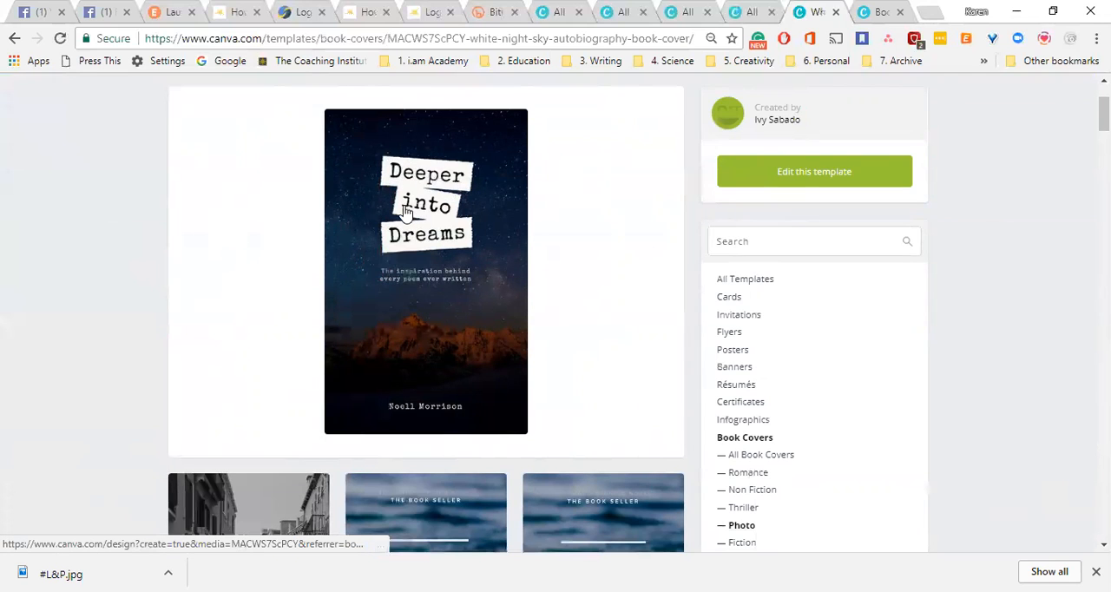
left_click(809, 179)
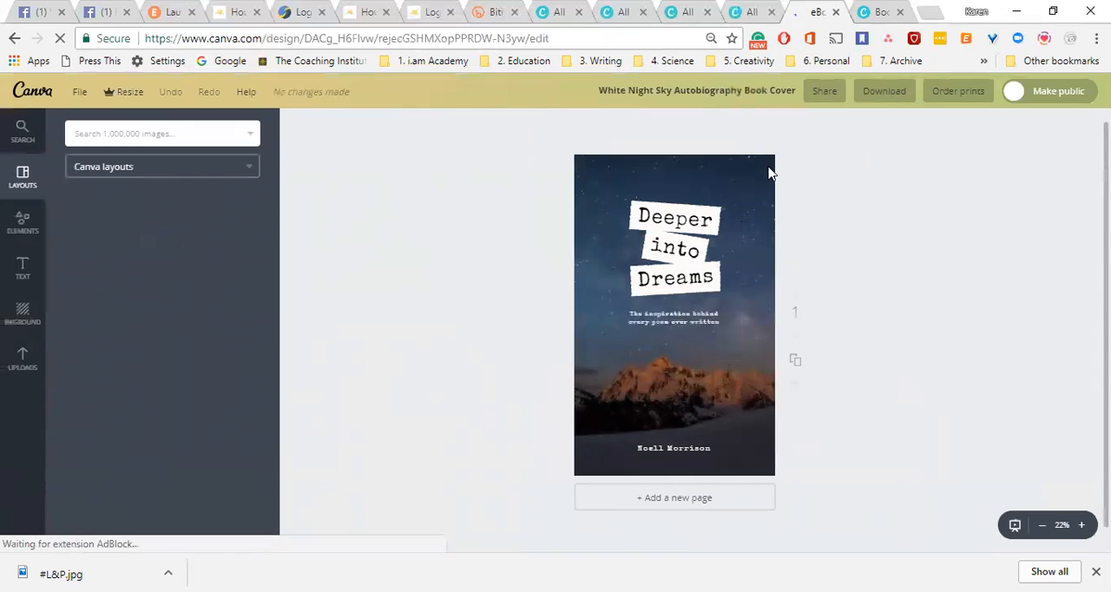
Search the image library for "grafitti heart".
left_click(187, 134)
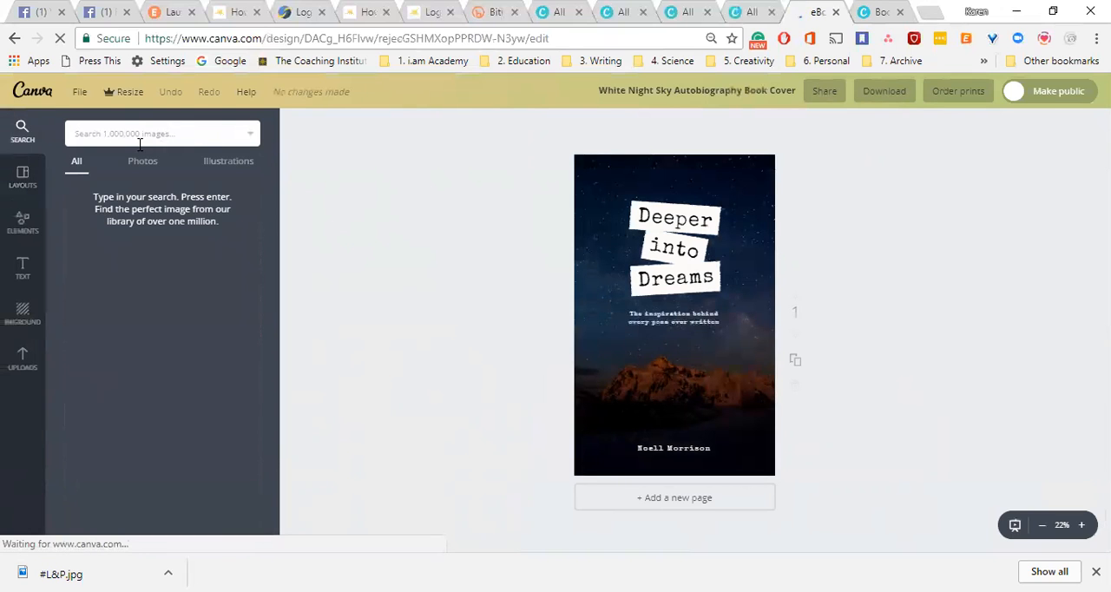
type("grafit")
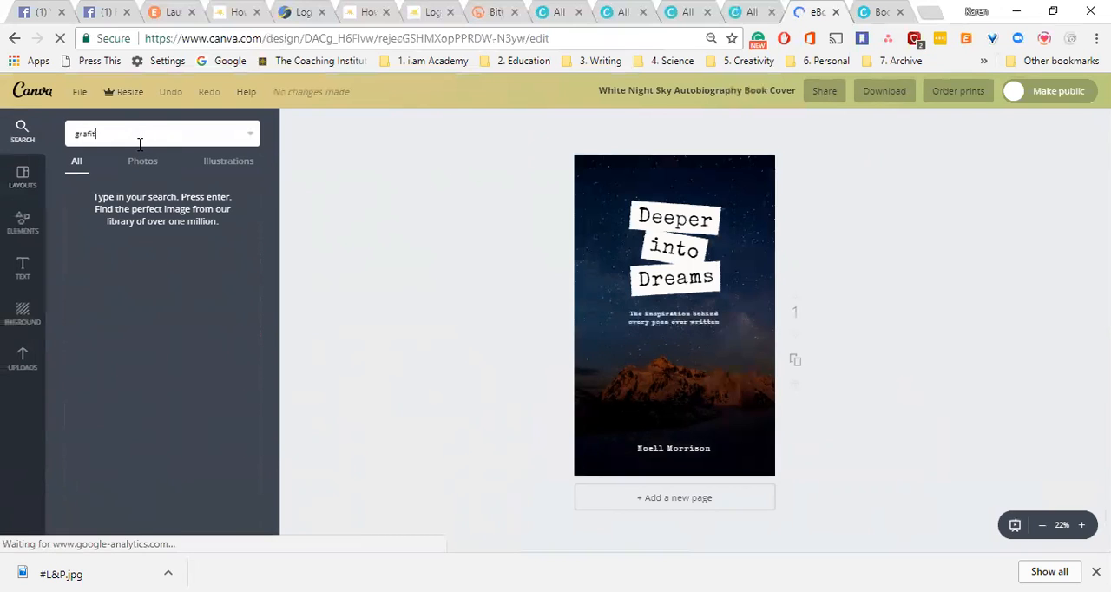
type("ti heart")
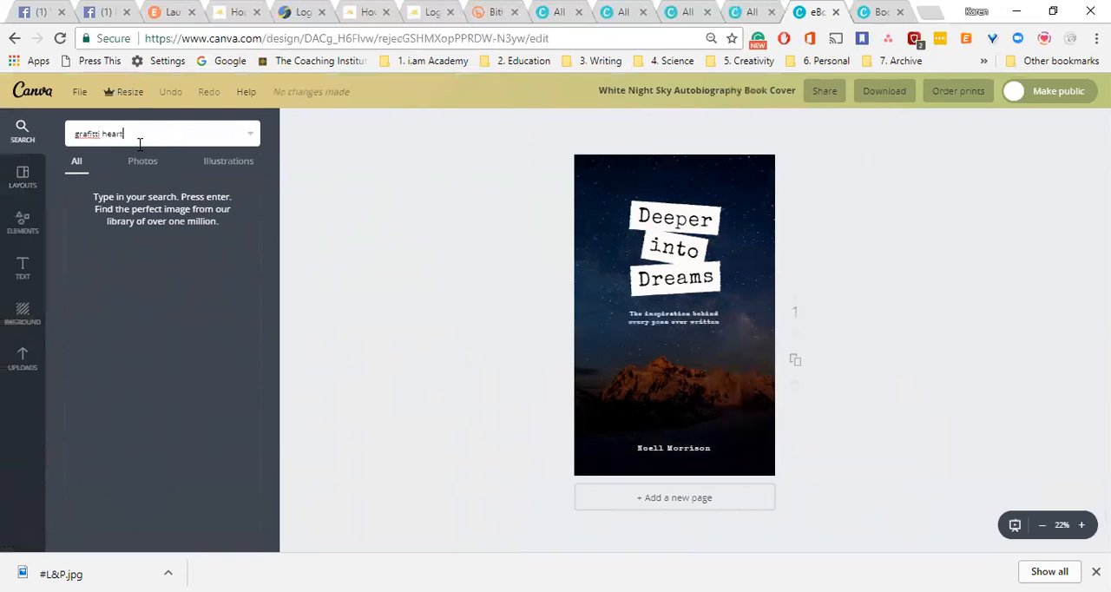
key("Return")
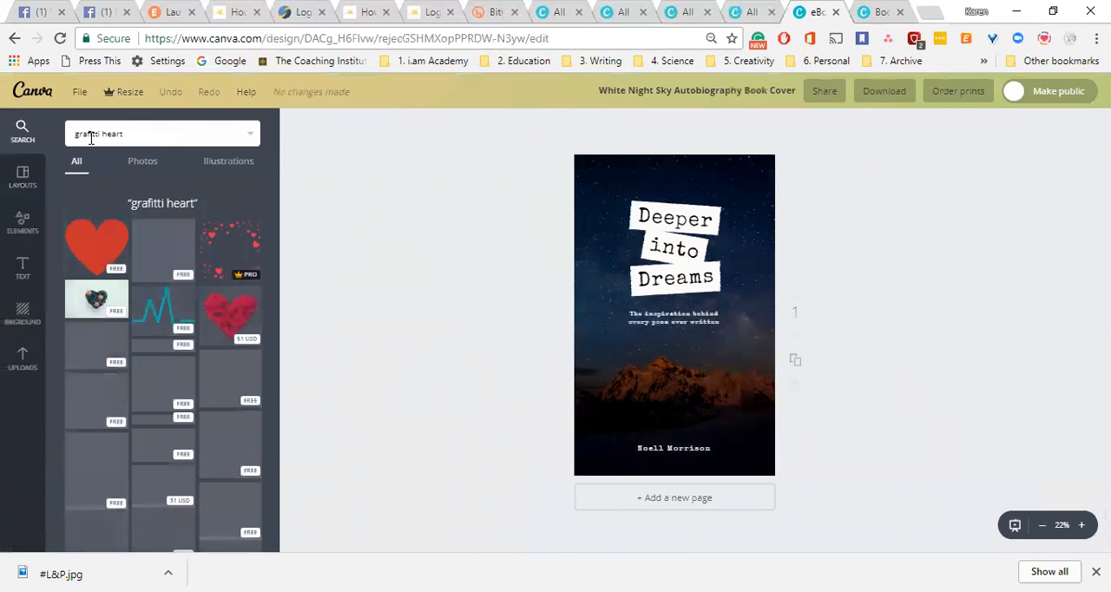
Correct the spelling of the image search term to "graffiti heart" and run the search again.
mouse_move(275, 248)
left_mouse_down()
mouse_move(286, 356)
mouse_move(275, 241)
left_mouse_up()
triple_click(87, 133)
right_click(87, 134)
left_click(86, 137)
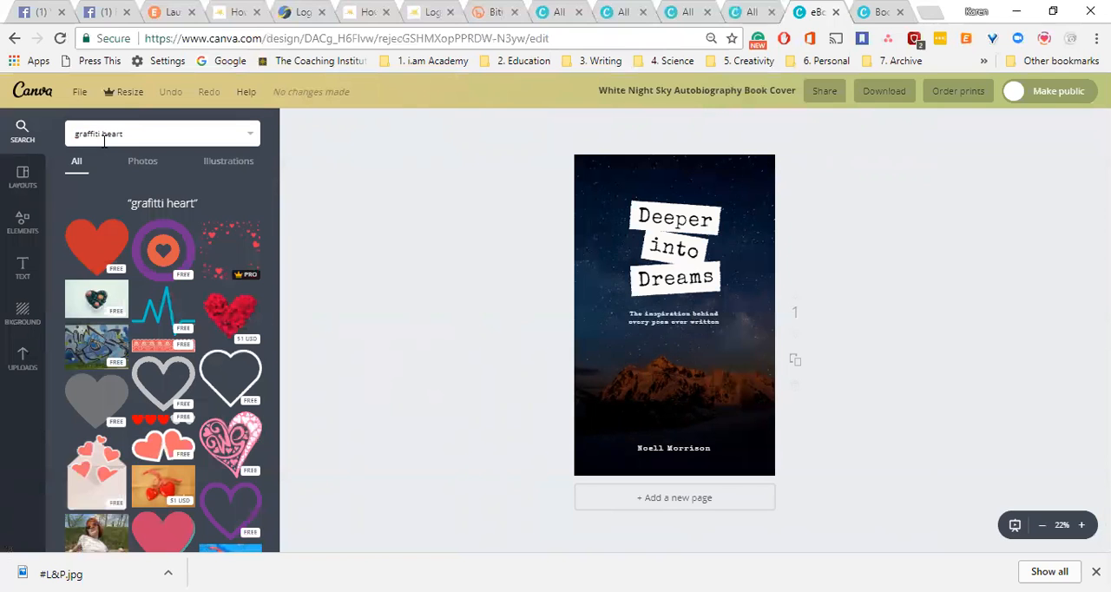
key("Return")
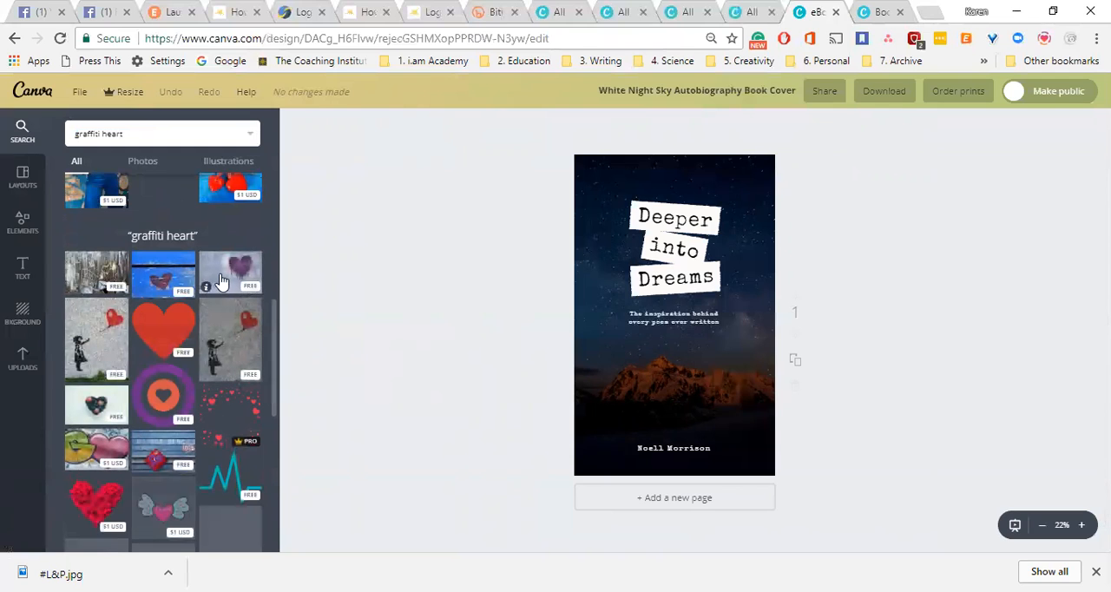
Replace the cover's background with the free purple graffiti heart photo and reposition it so the heart extends past the cover's right edge.
left_click_drag(230, 272, 639, 369)
left_click_drag(706, 371, 734, 359)
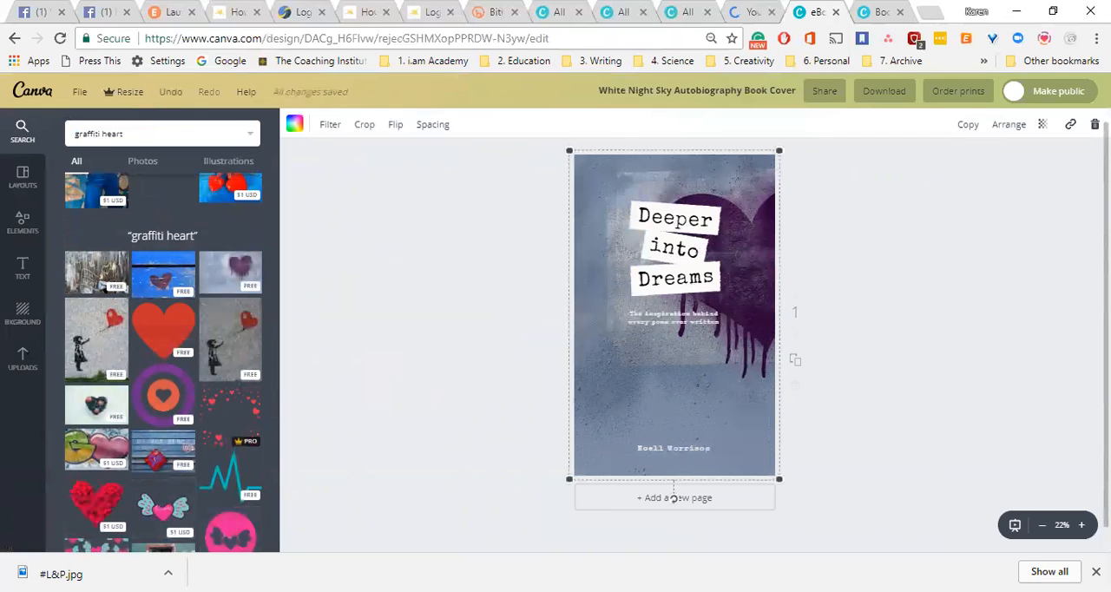
Adjust the cover background photo's filter to brightness 0, contrast -6, saturation +31 and tint -31.
scroll(907, 315, "down", 1)
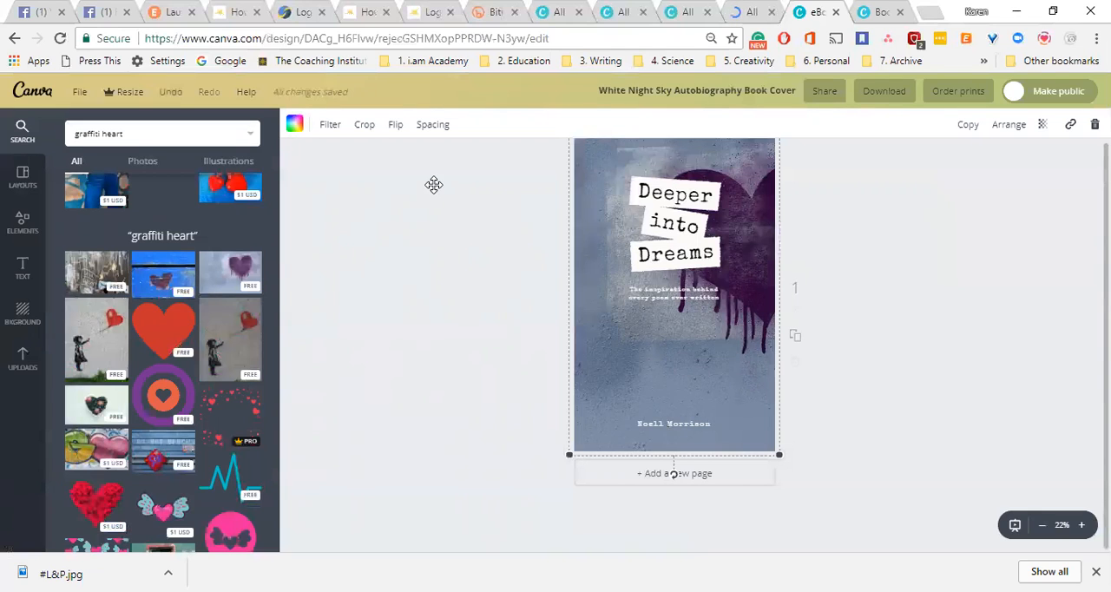
left_click(336, 128)
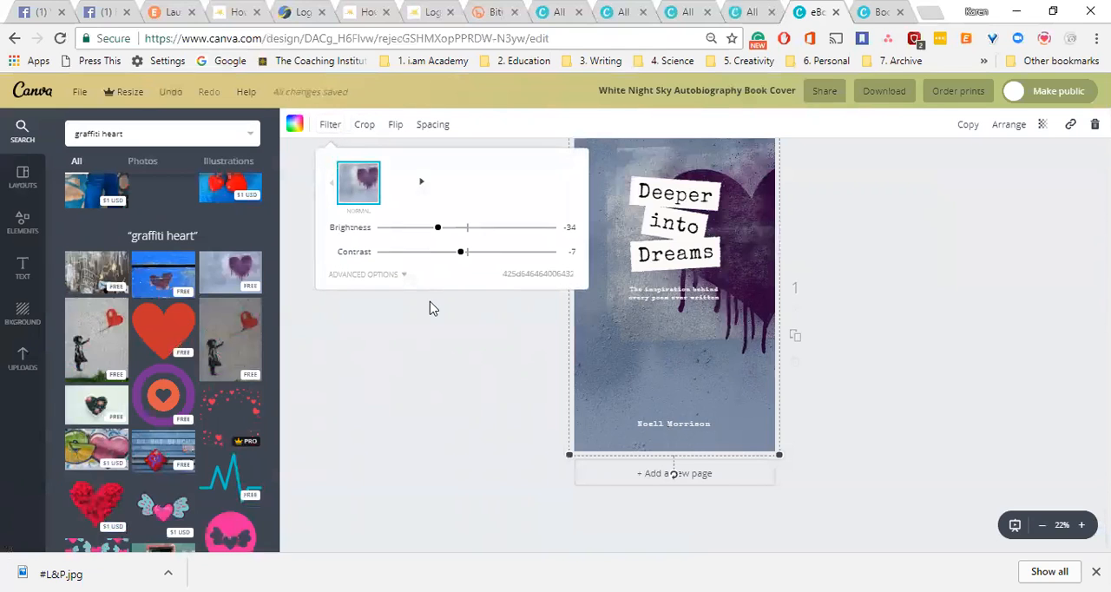
left_click(391, 281)
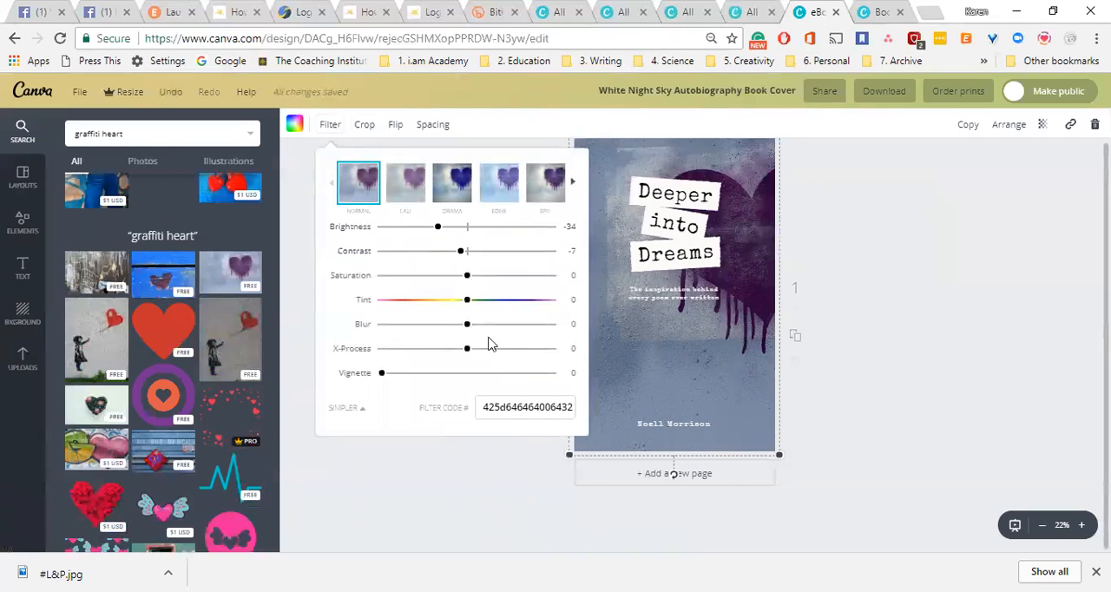
left_click_drag(449, 256, 468, 241)
left_click_drag(471, 284, 441, 310)
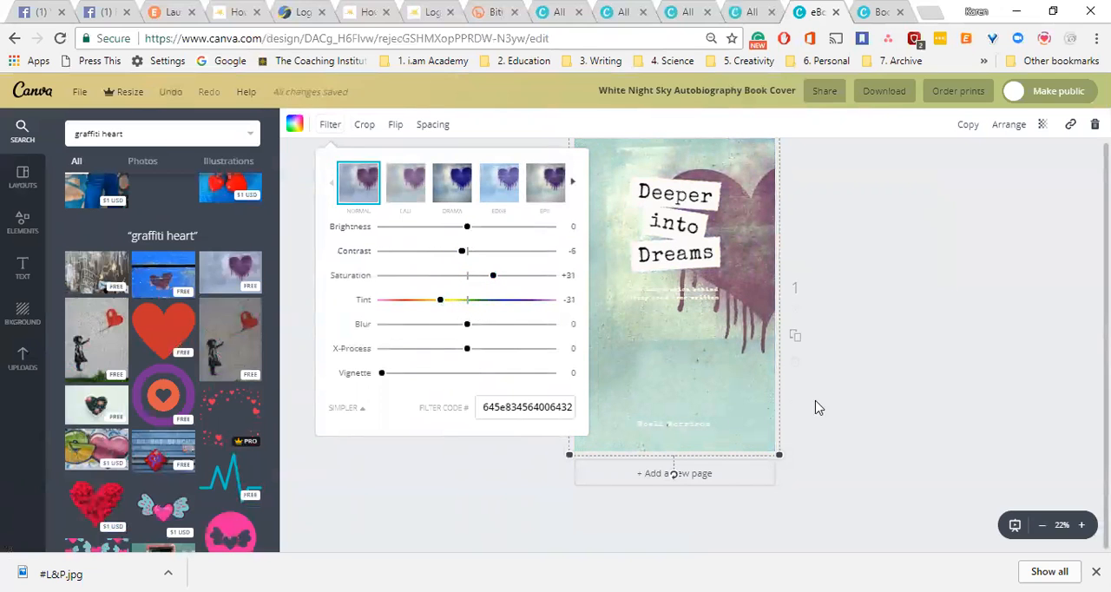
left_click(917, 375)
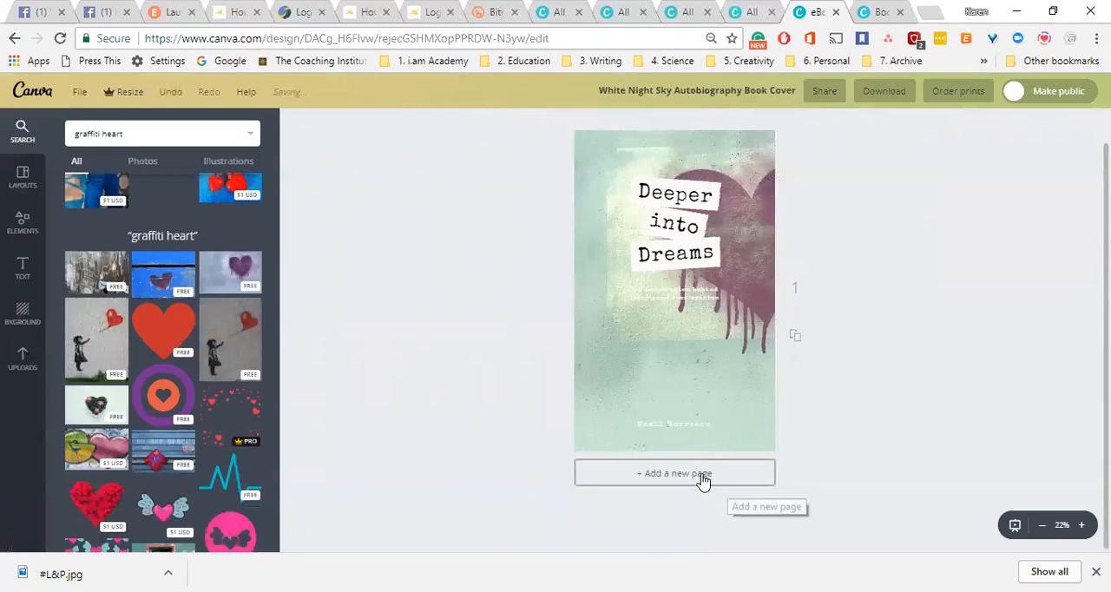
left_click(796, 338)
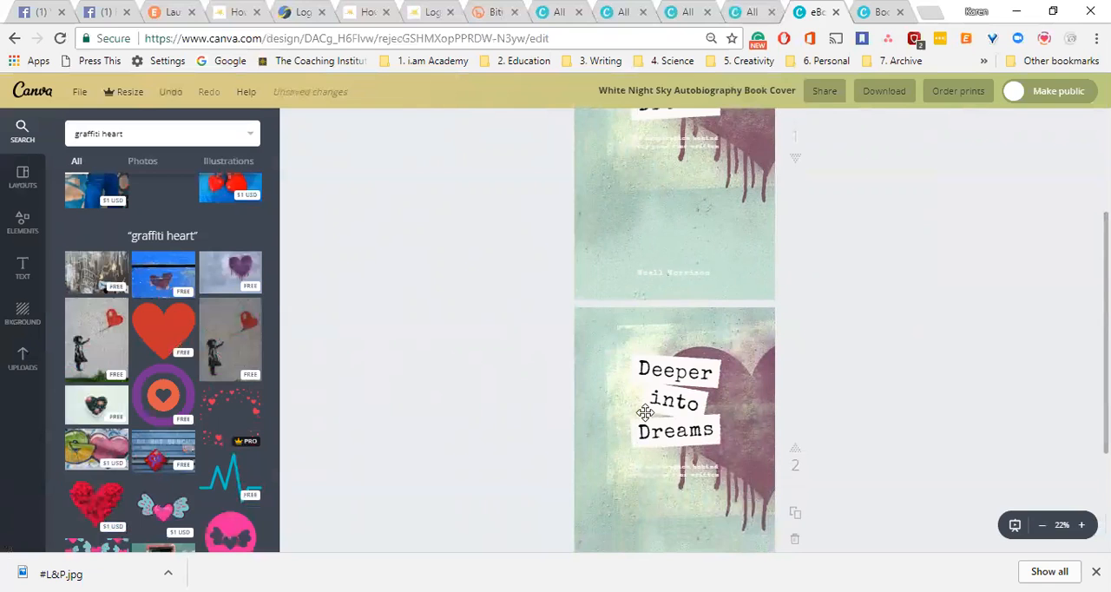
left_click(693, 363)
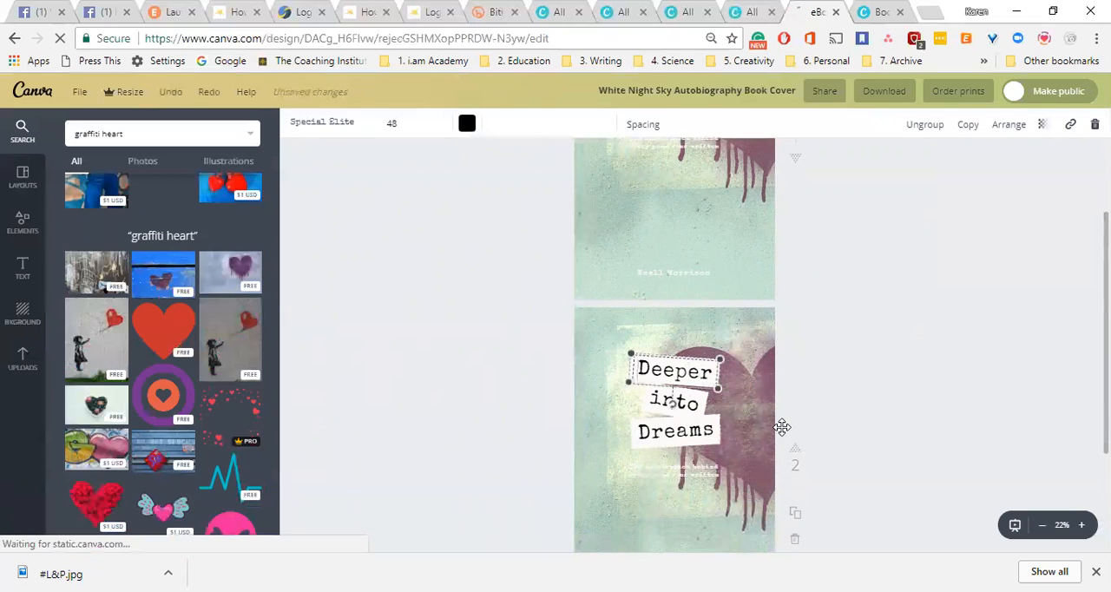
key("Delete")
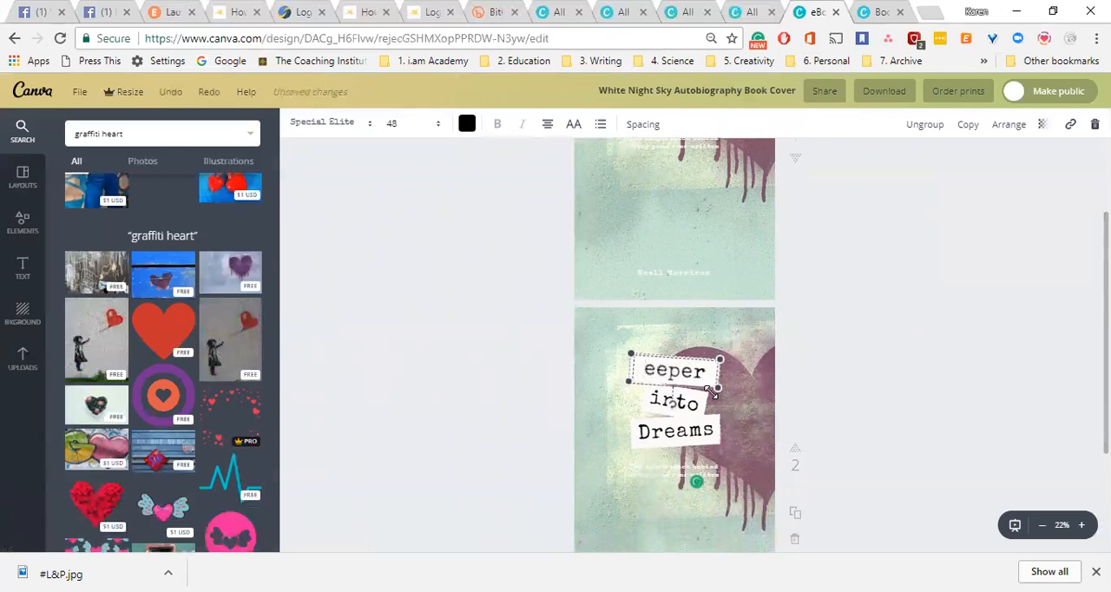
left_click_drag(710, 392, 701, 393)
left_click(706, 397)
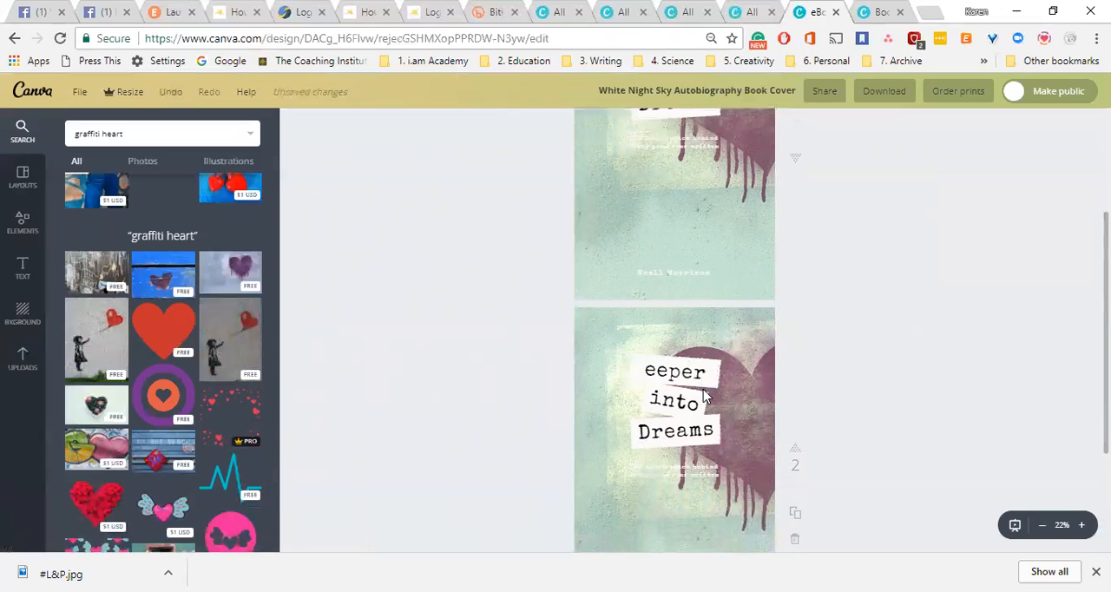
left_click(697, 373)
key("Delete")
key("Delete")
key("Delete")
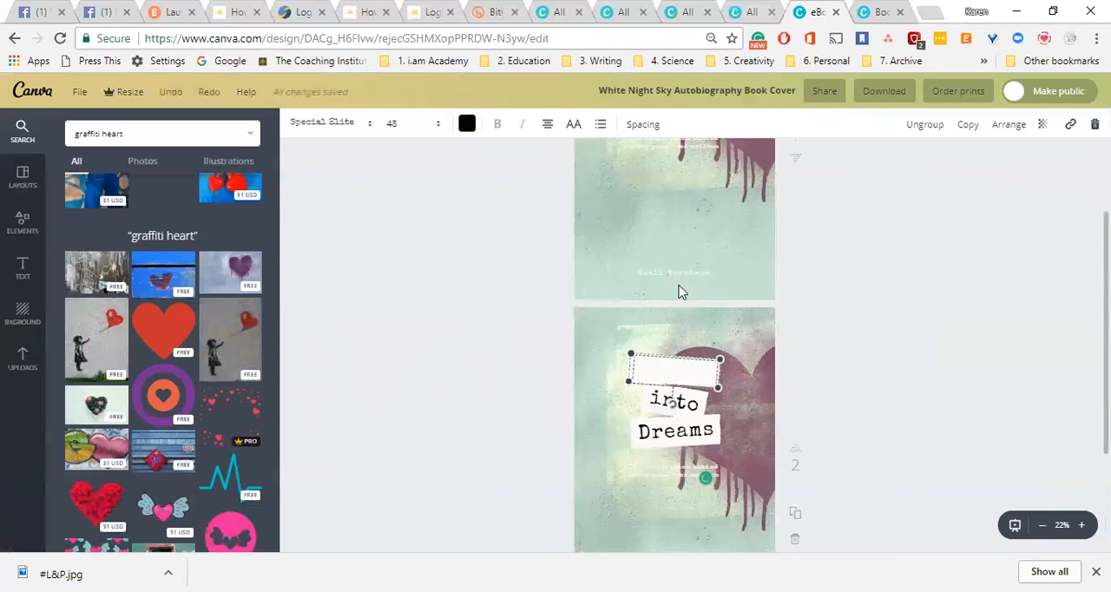
key("Delete")
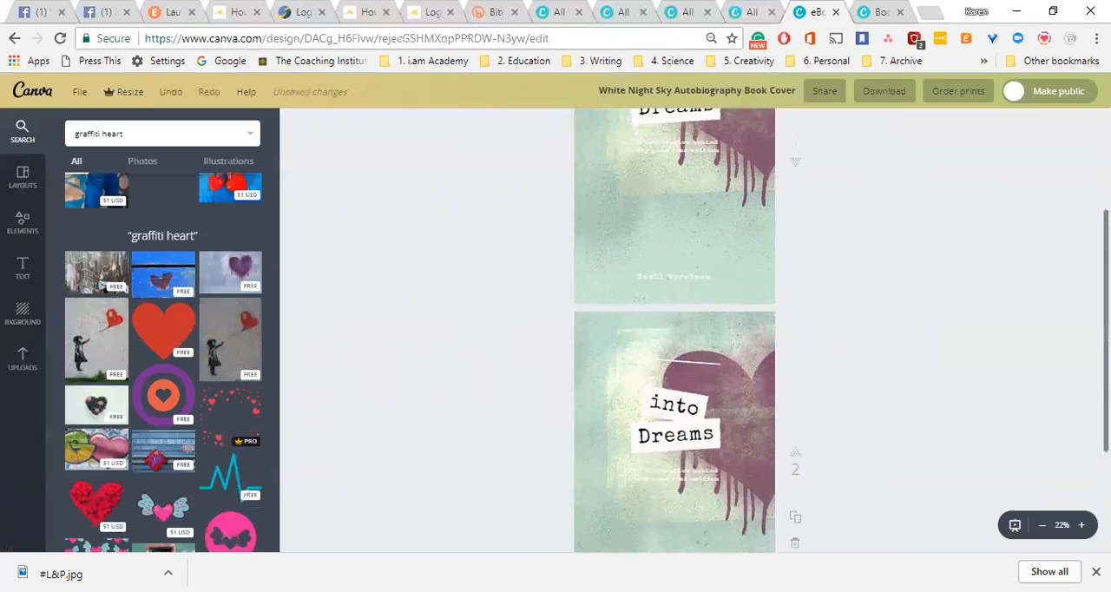
left_click(795, 539)
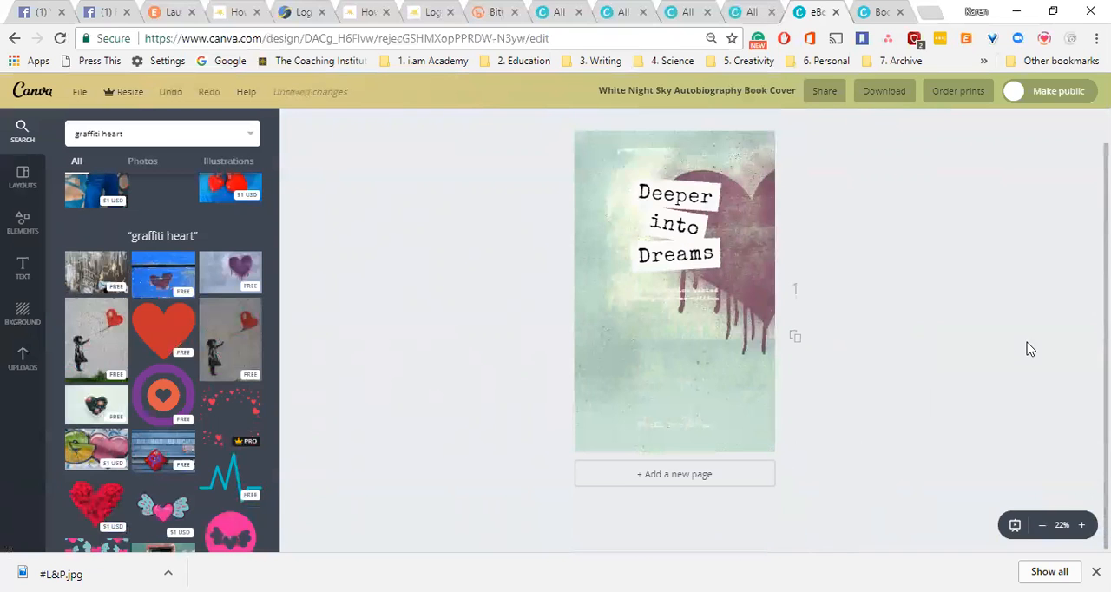
Add a blank second page and place the free purple graffiti heart photo on it.
left_click(687, 480)
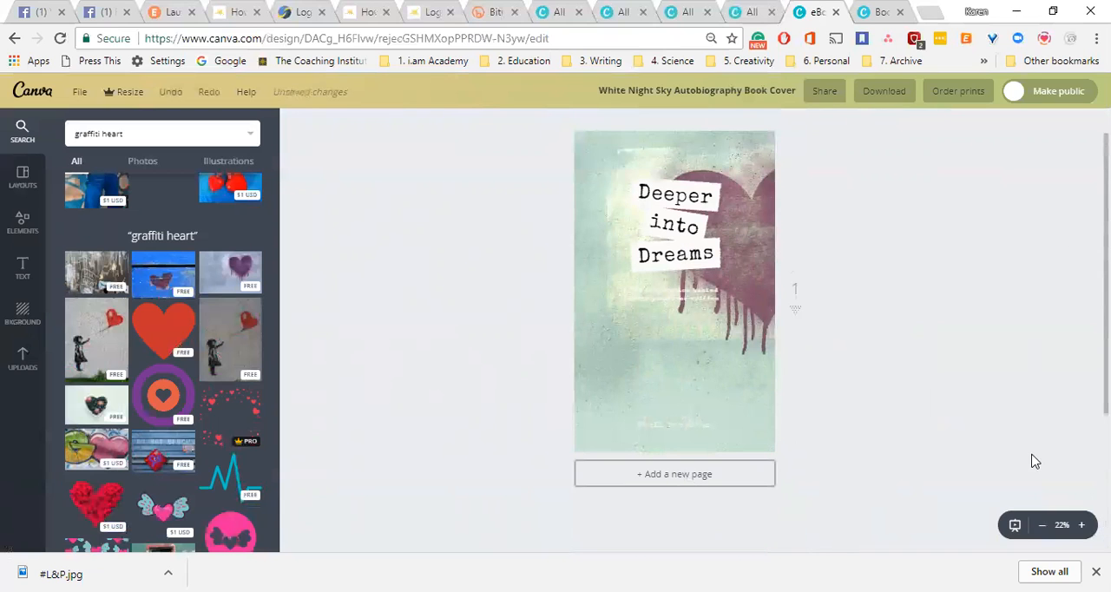
scroll(655, 237, "up", 2)
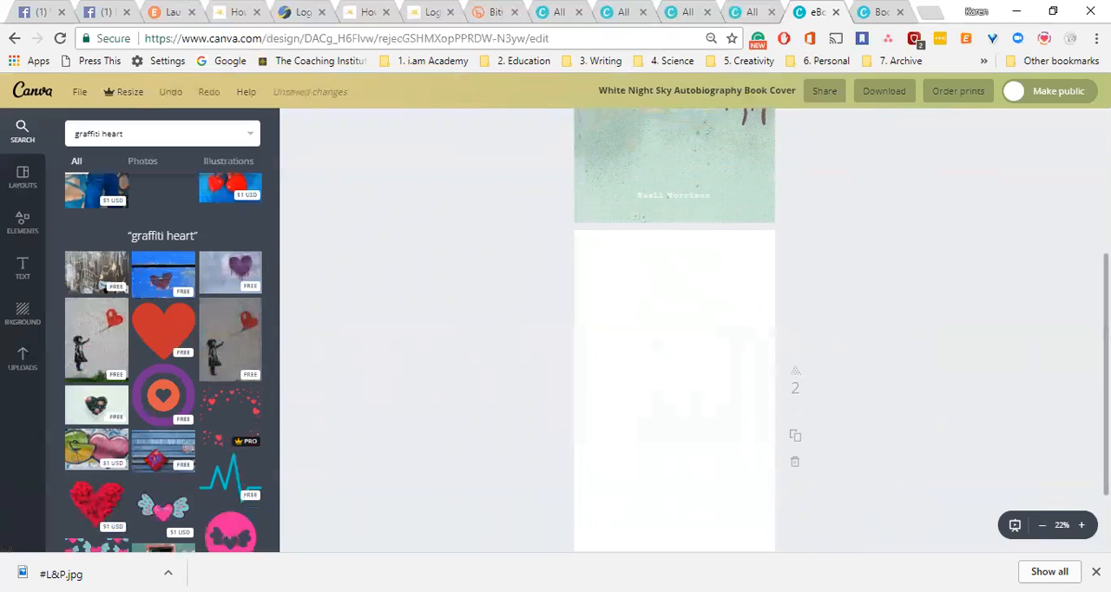
scroll(674, 329, "up", 2)
scroll(830, 206, "up", 1)
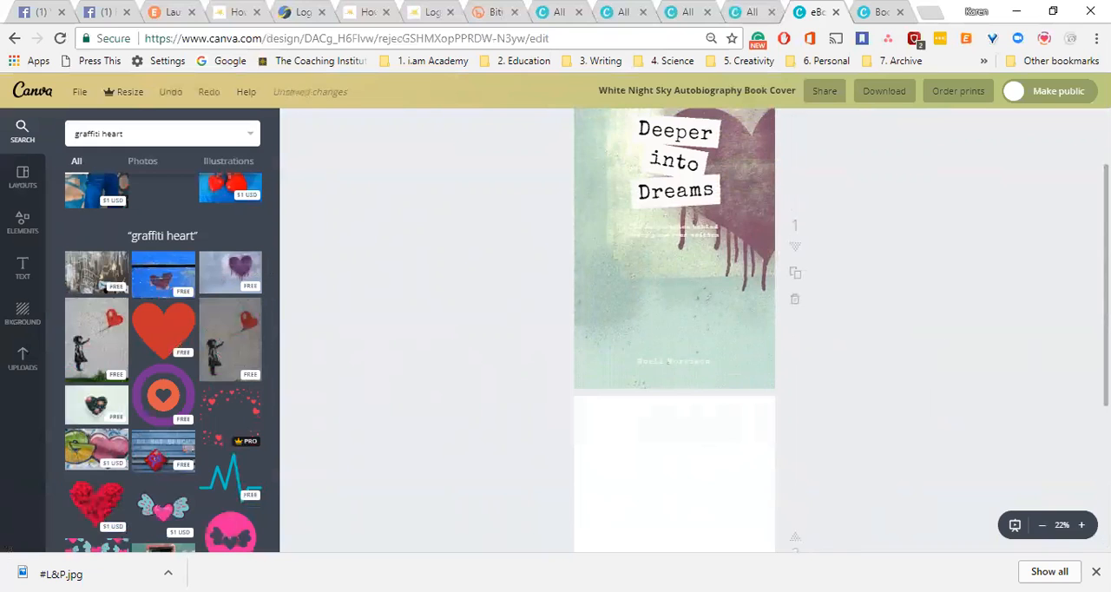
scroll(673, 330, "down", 3)
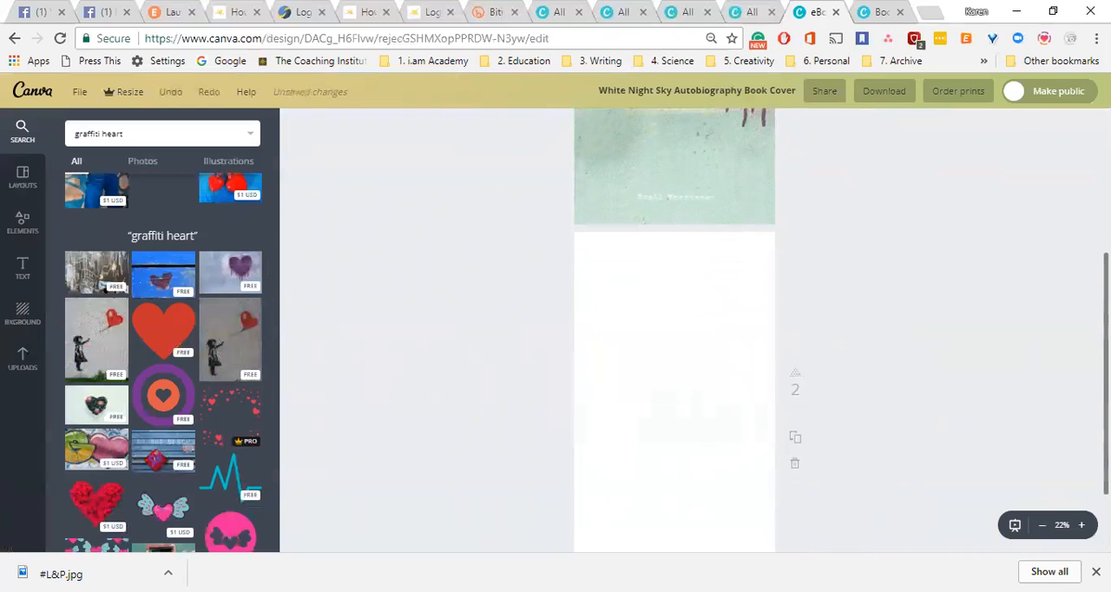
scroll(731, 307, "down", 1)
left_click_drag(227, 267, 200, 224)
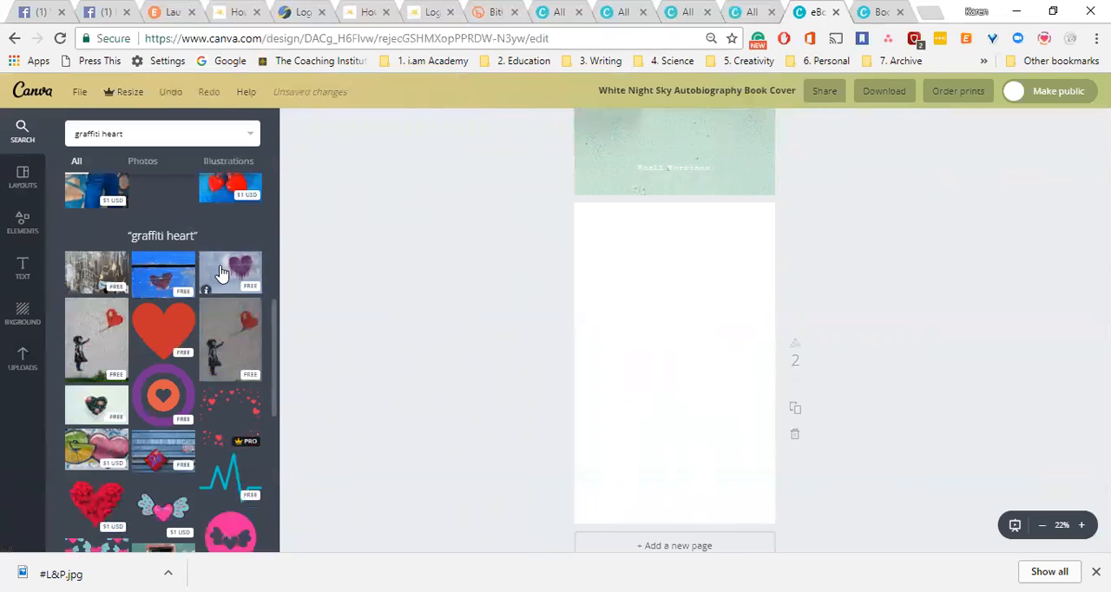
left_click_drag(670, 326, 642, 285)
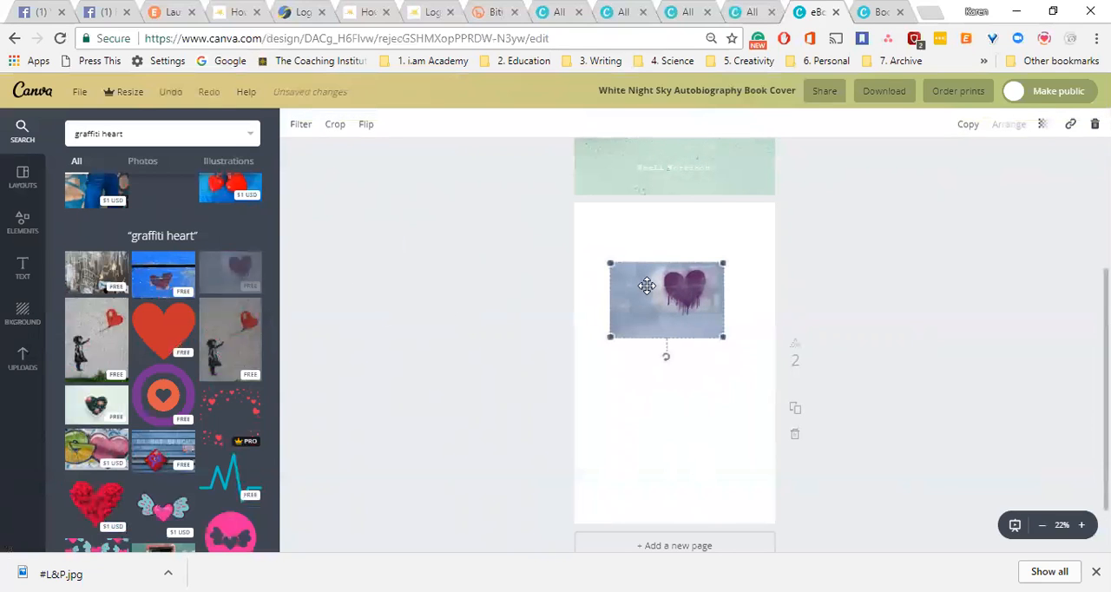
Enlarge the photo on page 2 until its plain wall area fills the page and the heart lies beyond the edge.
left_click_drag(722, 333, 965, 569)
left_click(844, 286)
left_click_drag(684, 334, 655, 290)
left_click(860, 518)
left_click(711, 362)
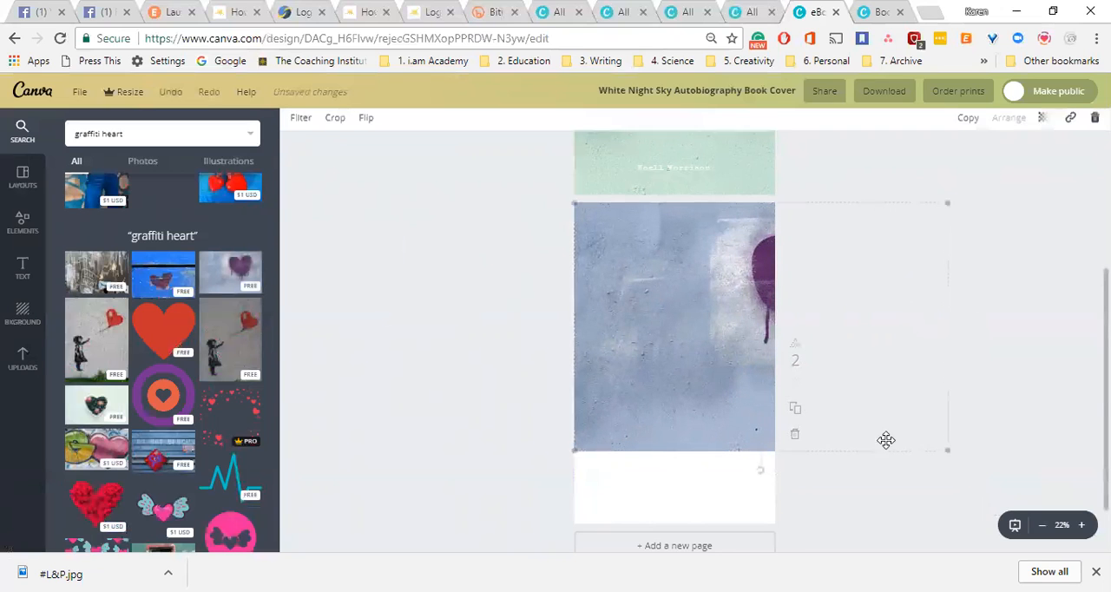
left_click_drag(949, 447, 1063, 533)
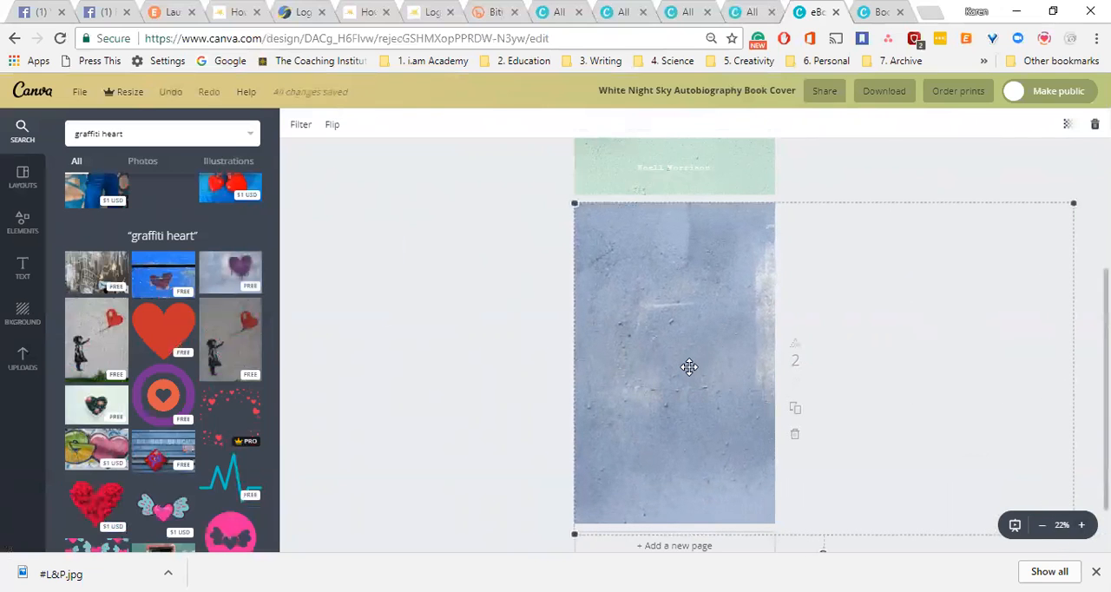
left_click(885, 187)
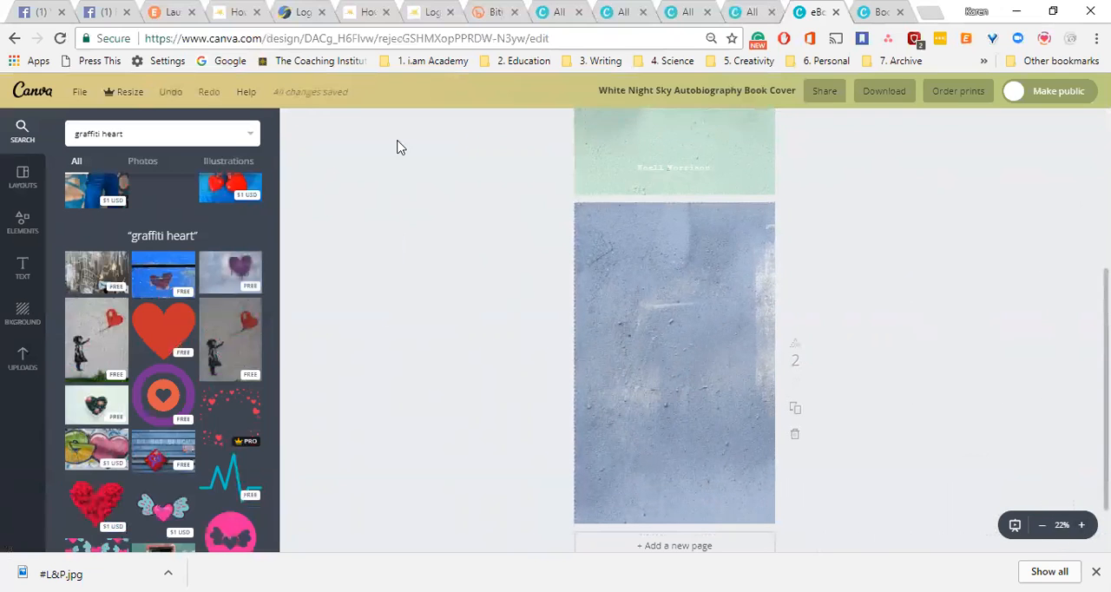
Adjust the page 2 photo's filter to brightness +13, contrast -17, saturation +11 and tint -21.
left_click(298, 126)
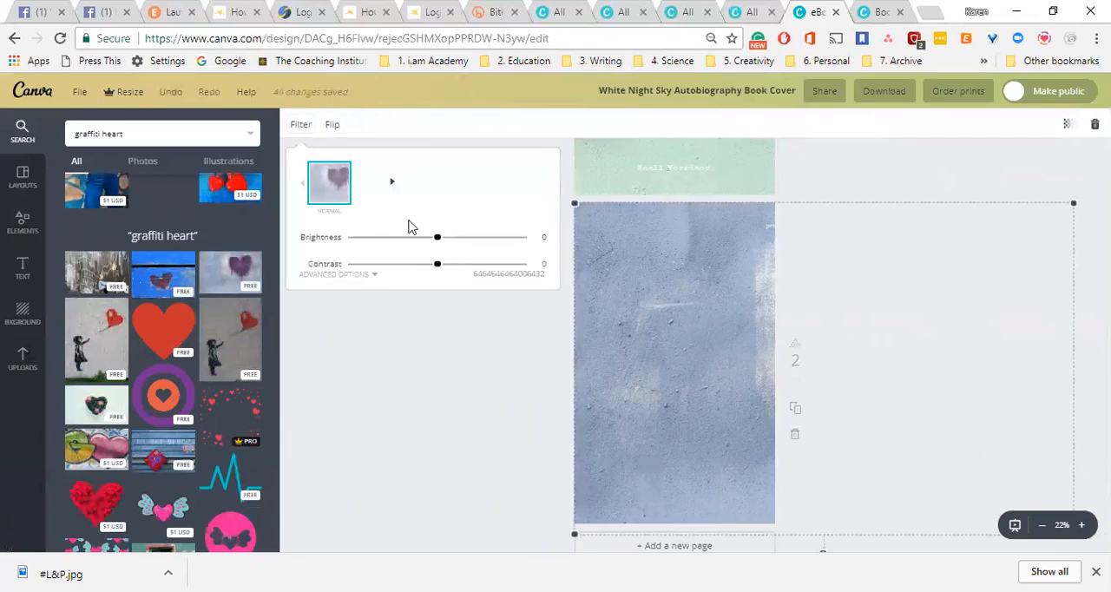
left_click(354, 276)
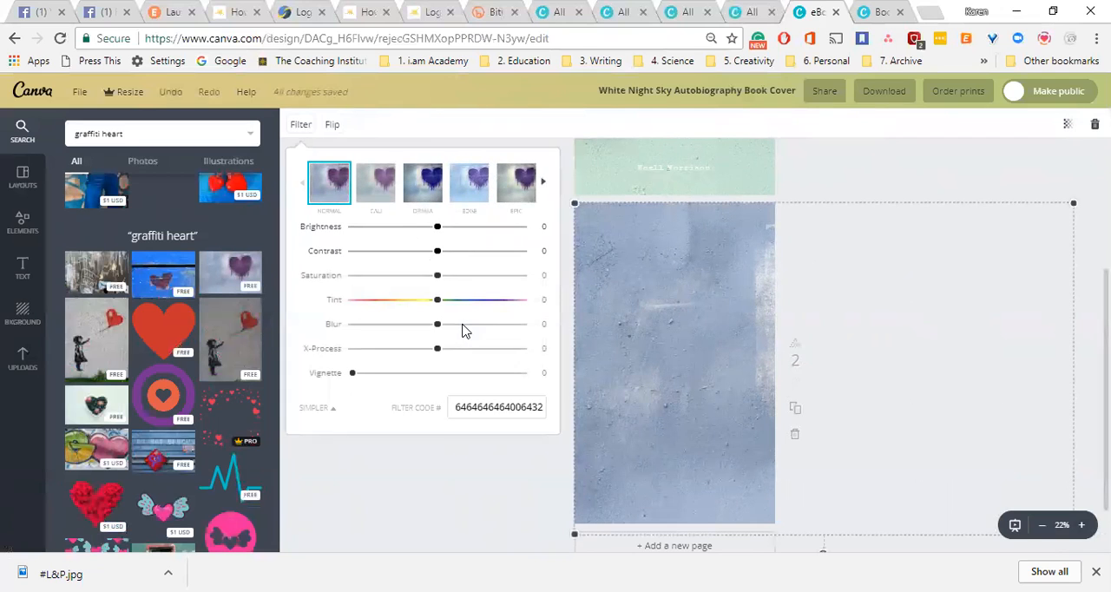
left_click_drag(437, 276, 446, 276)
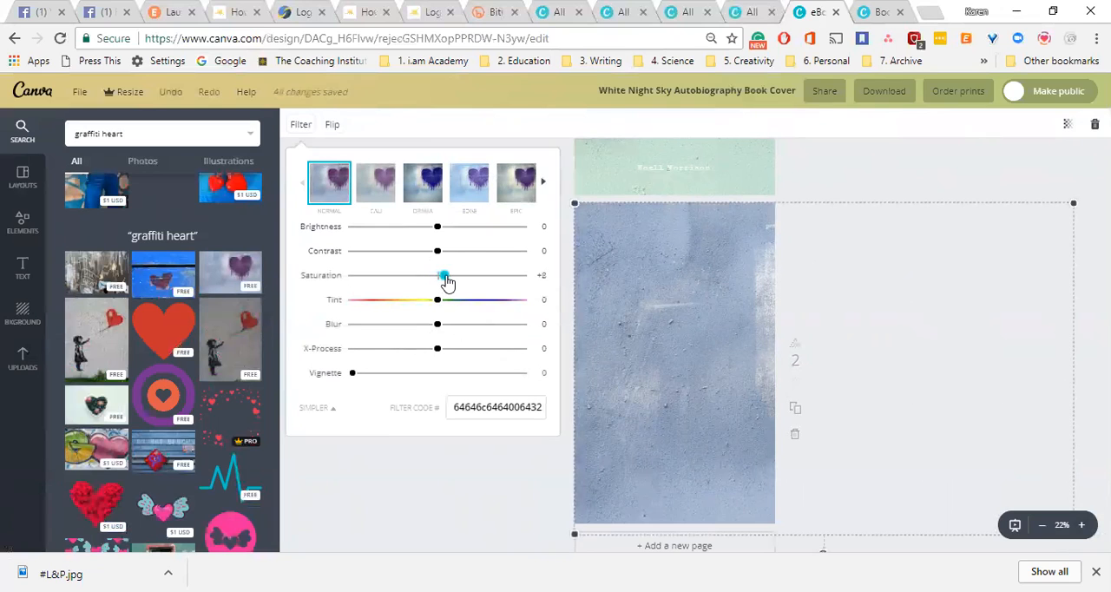
left_click(425, 251)
left_click_drag(438, 226, 448, 227)
mouse_move(435, 301)
left_mouse_down()
mouse_move(449, 304)
mouse_move(419, 303)
left_mouse_up()
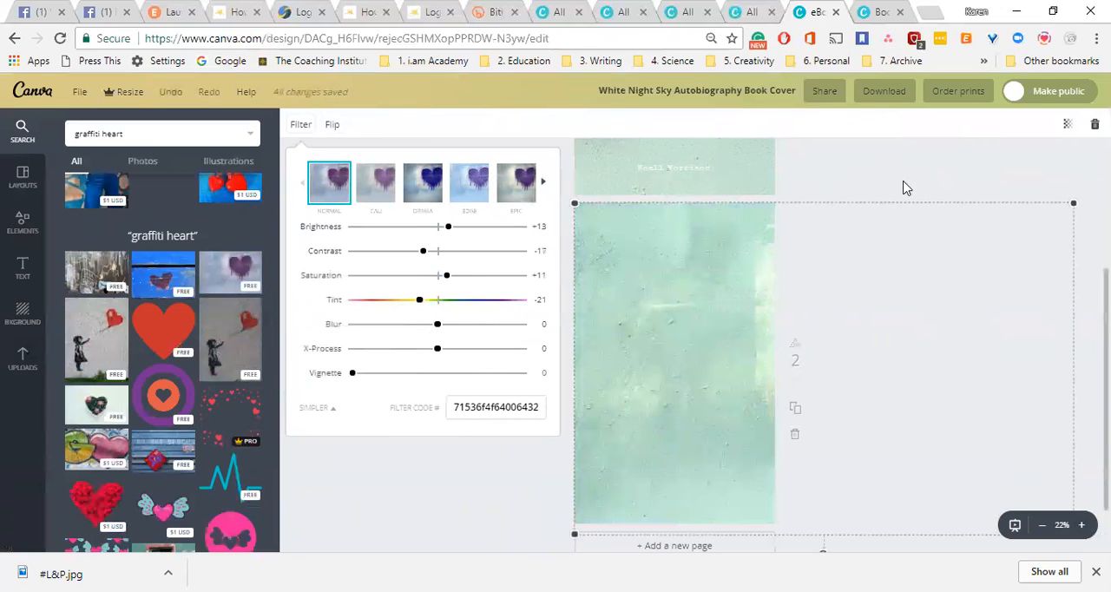
left_click(425, 490)
Compare the front cover with the second page to check how well their backgrounds match.
scroll(674, 330, "up", 3)
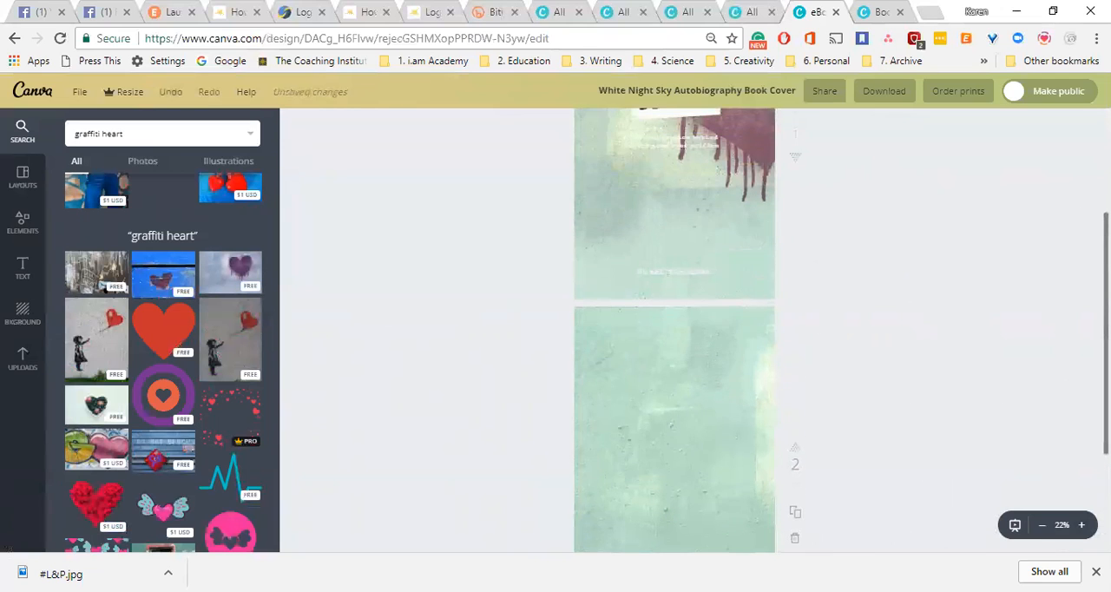
scroll(674, 330, "up", 2)
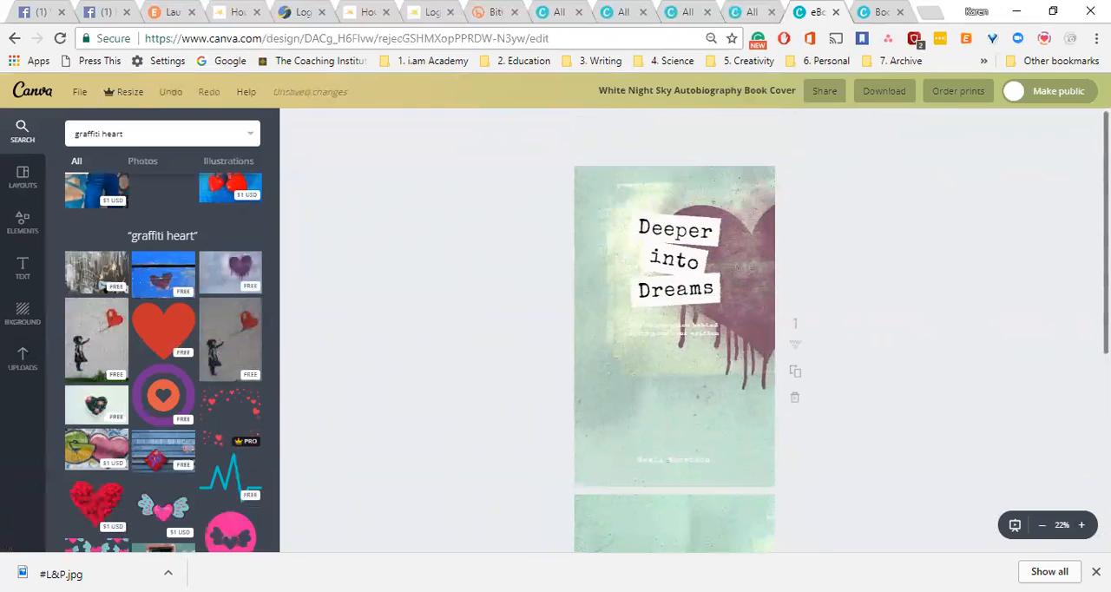
scroll(713, 285, "down", 1)
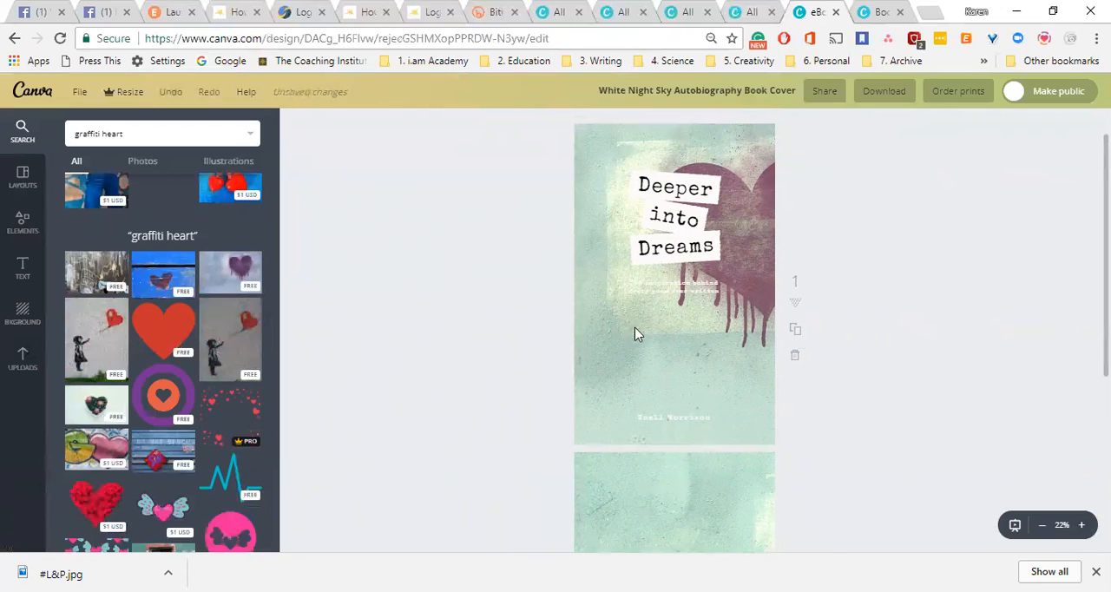
scroll(674, 329, "down", 5)
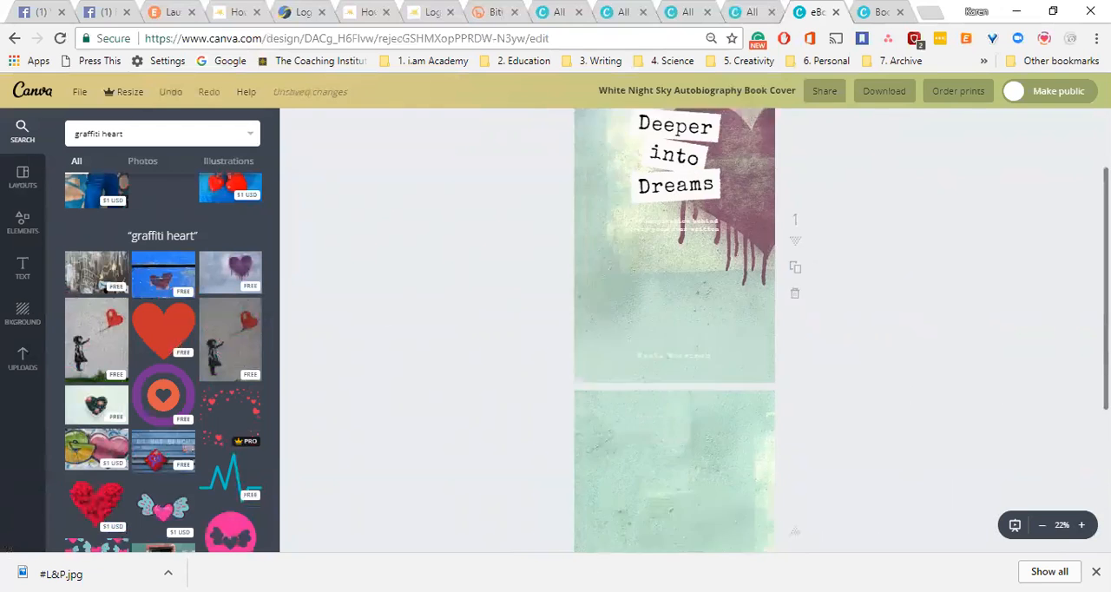
scroll(674, 329, "down", 3)
scroll(674, 330, "up", 7)
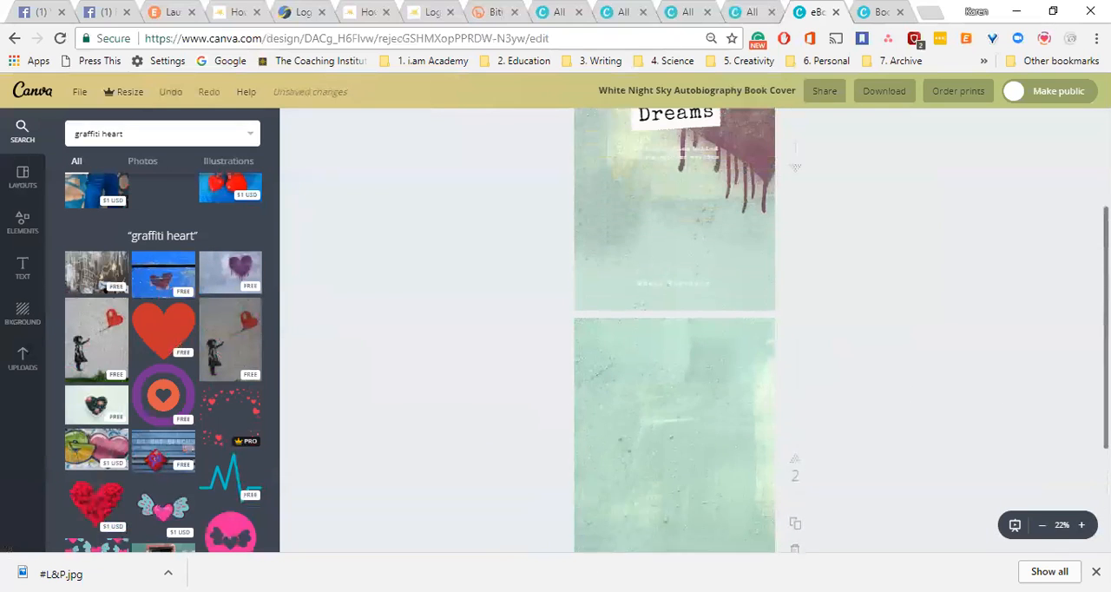
scroll(675, 330, "down", 5)
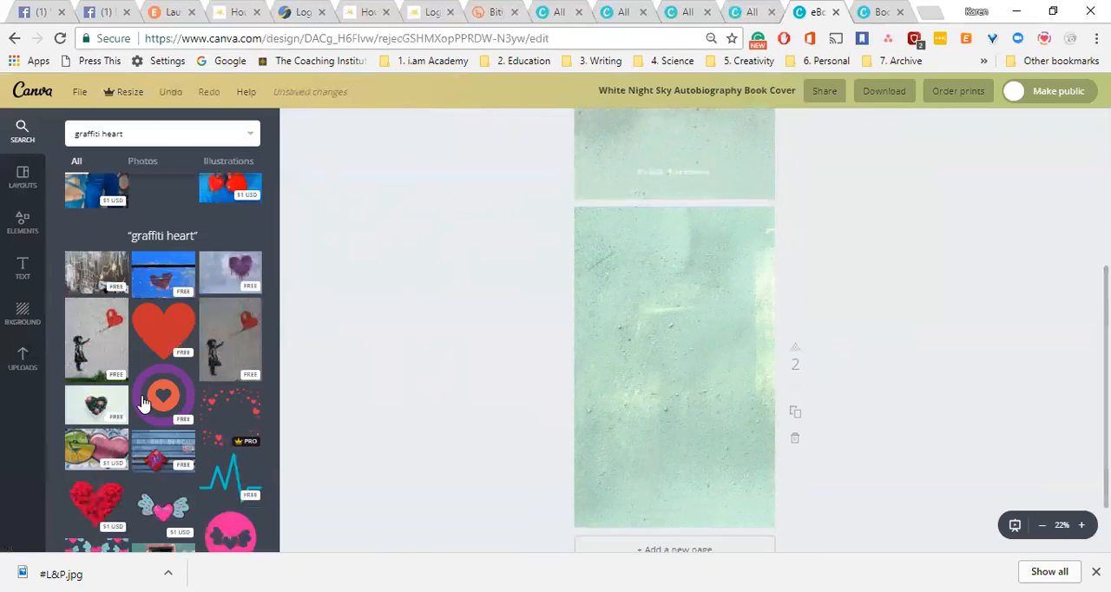
Add a heading to page 2 with the placeholder text "ahefhaefjoiawefo".
left_click(24, 271)
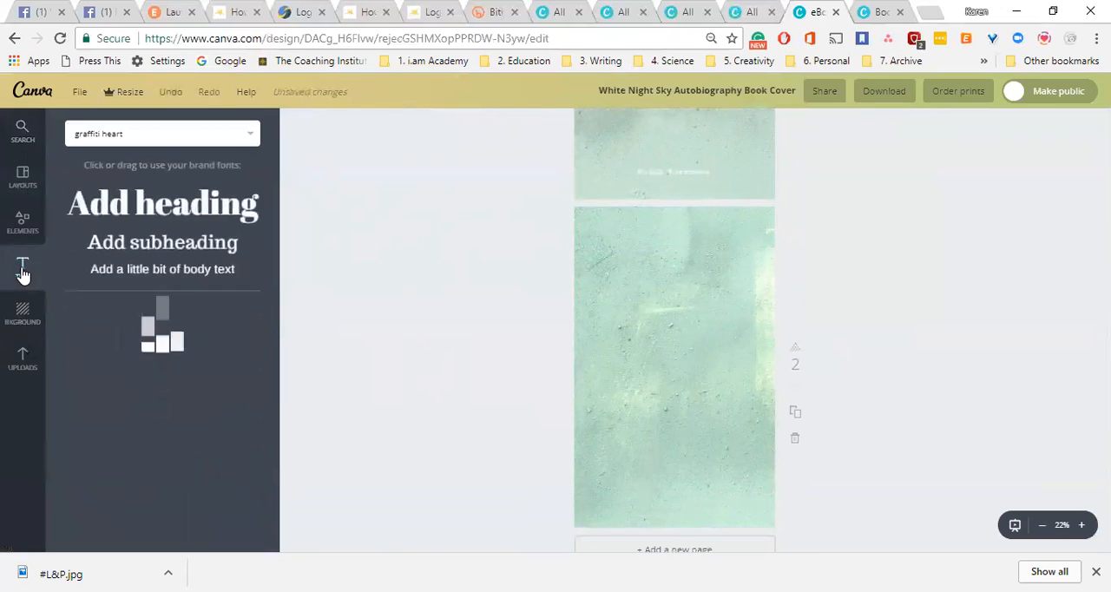
left_click(186, 221)
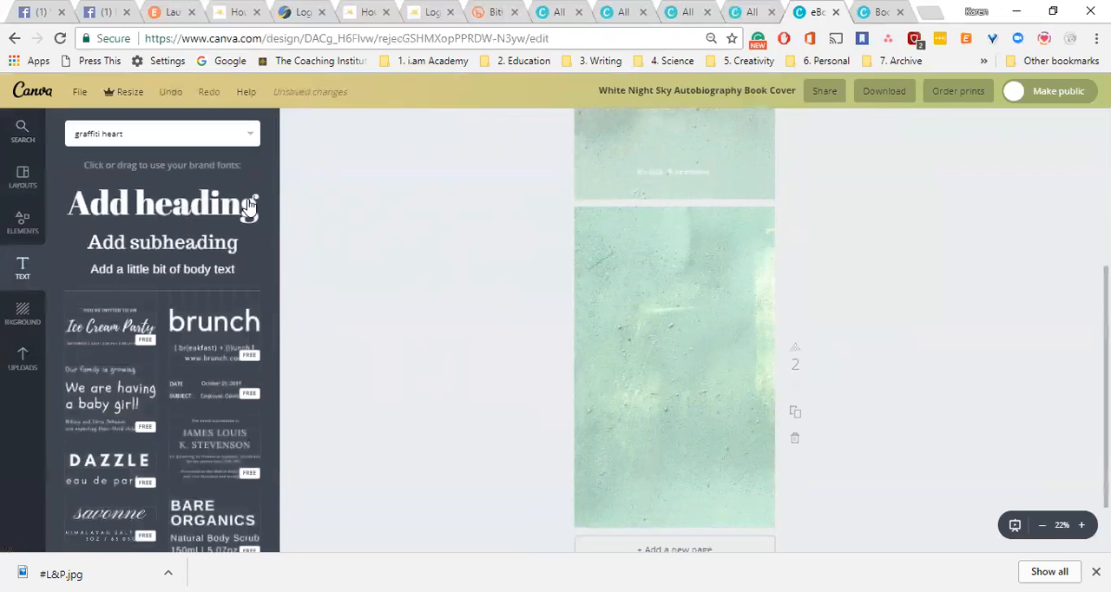
left_click(690, 384)
left_click(690, 381)
type("ahefhaefjoiawefo")
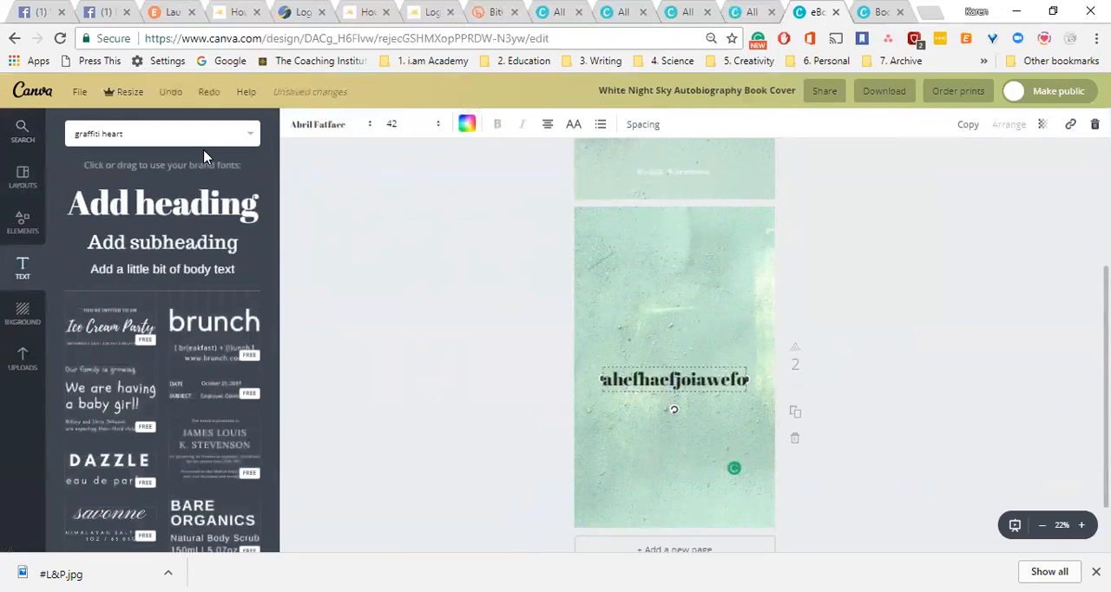
Find the existing "LLE" eBook cover among the saved designs and open it for editing.
left_click(45, 95)
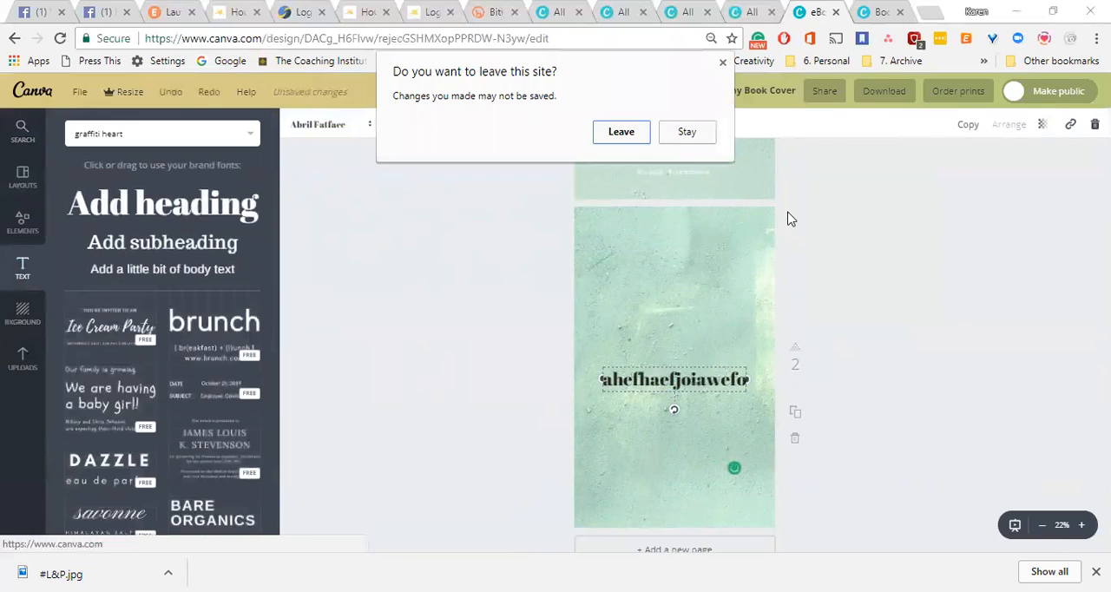
left_click(701, 132)
left_click(757, 12)
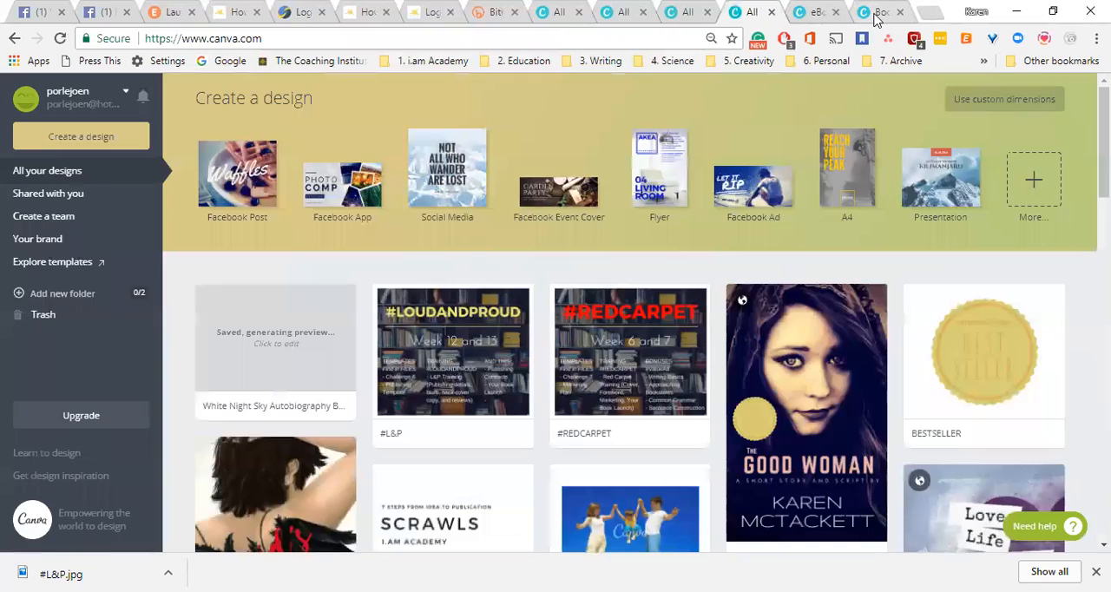
left_click(874, 15)
left_click(752, 14)
left_click(684, 14)
left_click(619, 17)
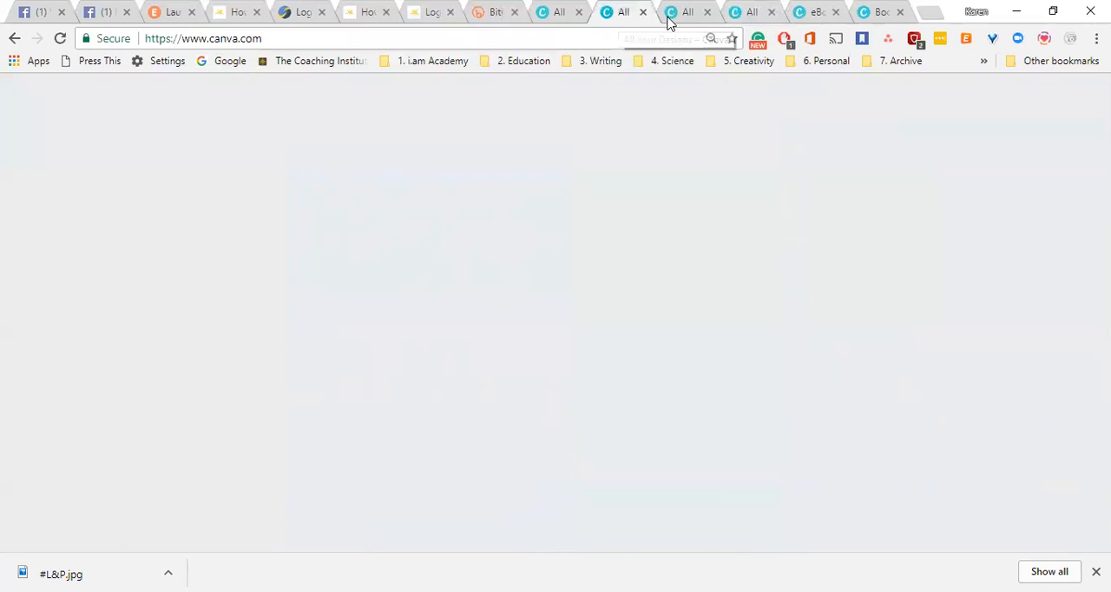
left_click(796, 147)
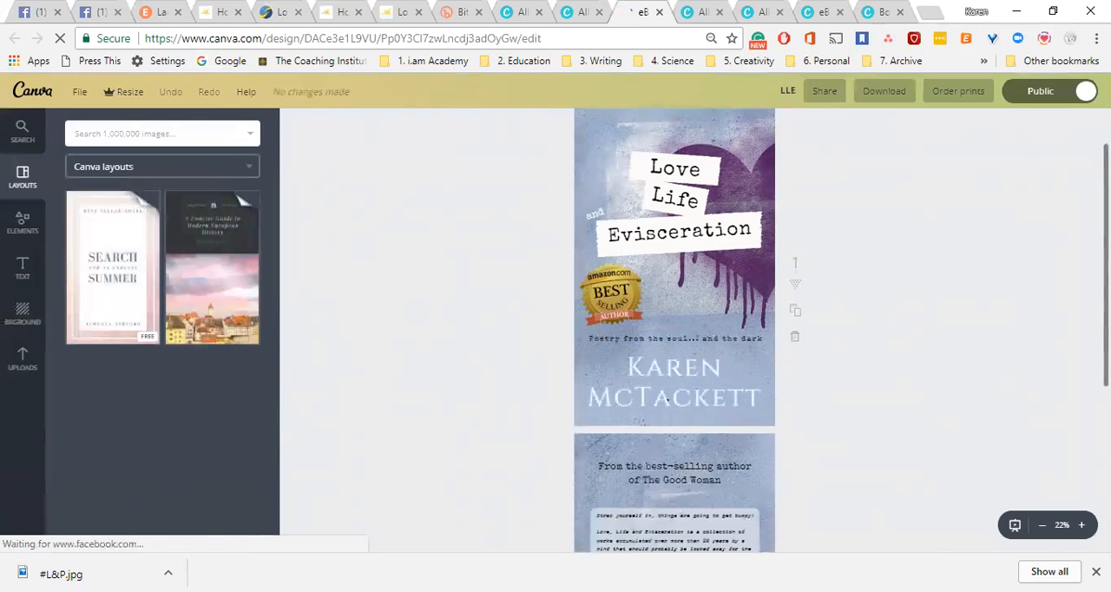
Enlarge the background photo on page 2 of the LLE design slightly so it extends past the page's edges.
scroll(766, 254, "down", 3)
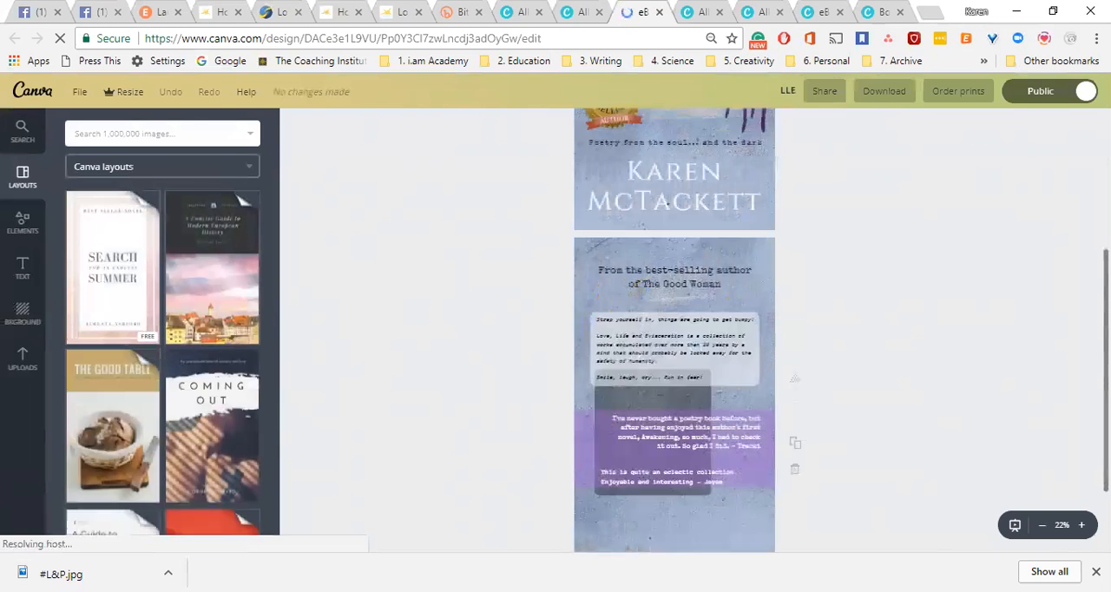
left_click(725, 254)
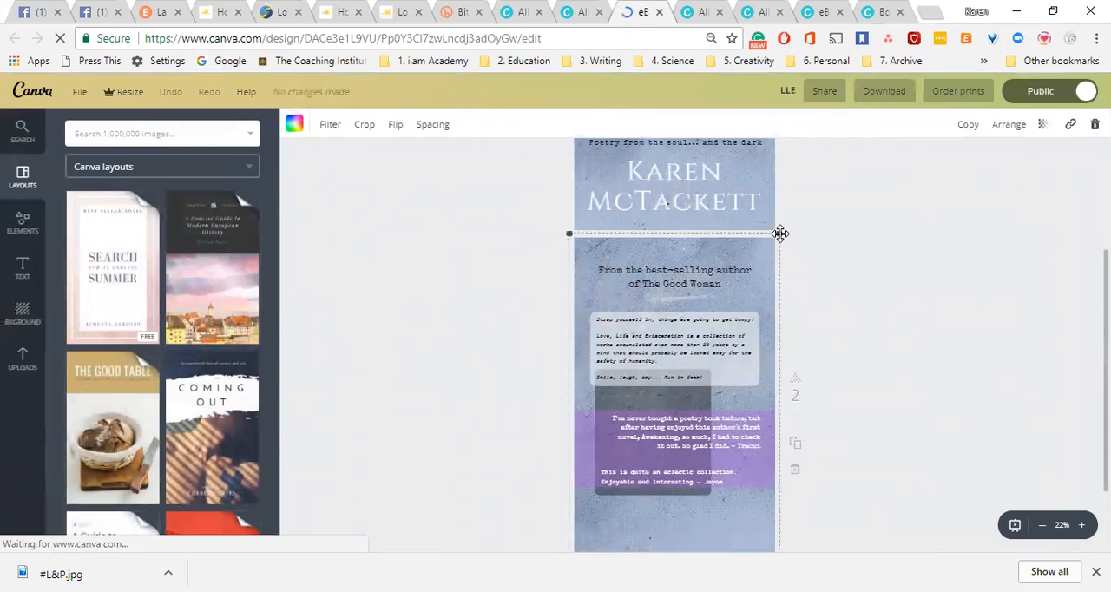
left_click_drag(778, 234, 825, 200)
left_click_drag(801, 236, 799, 231)
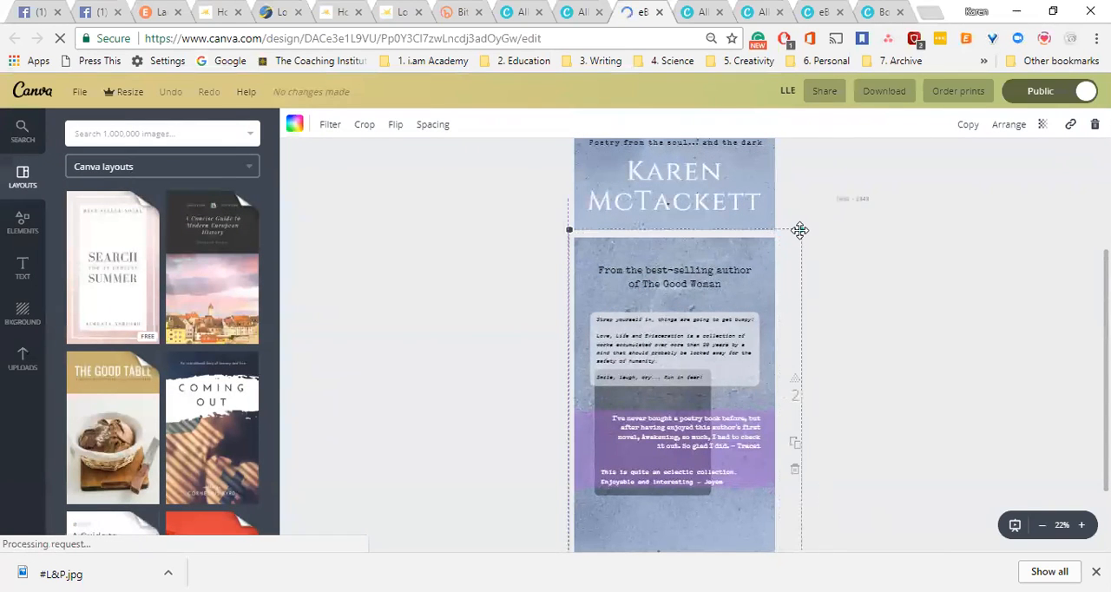
left_click(515, 310)
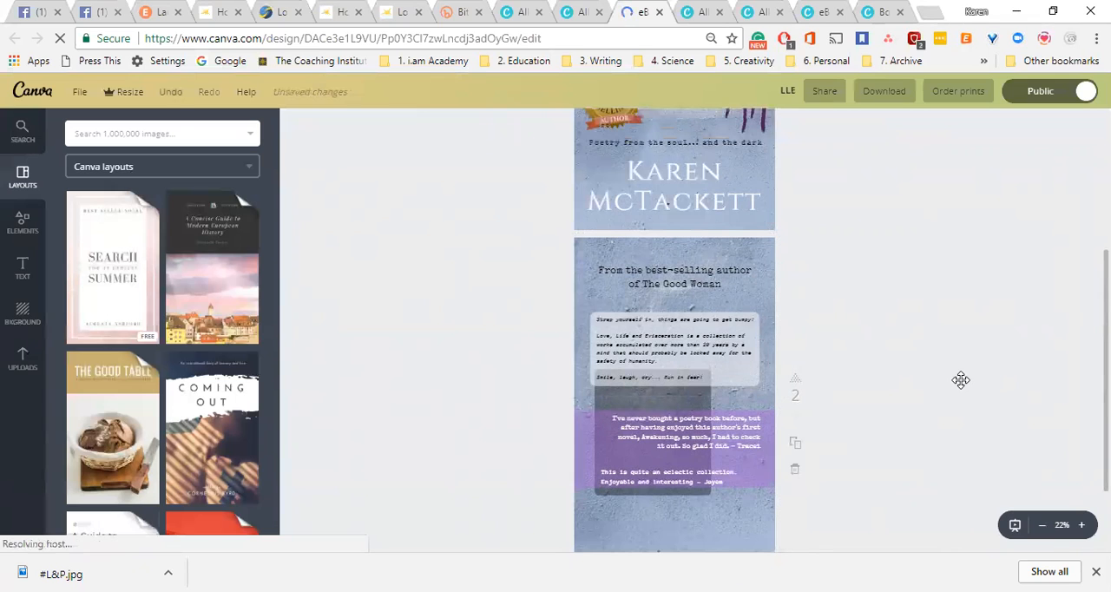
Examine the LLE back cover's heading, blurb and review quotes, and the translucent shapes placed behind the text.
left_click(1082, 525)
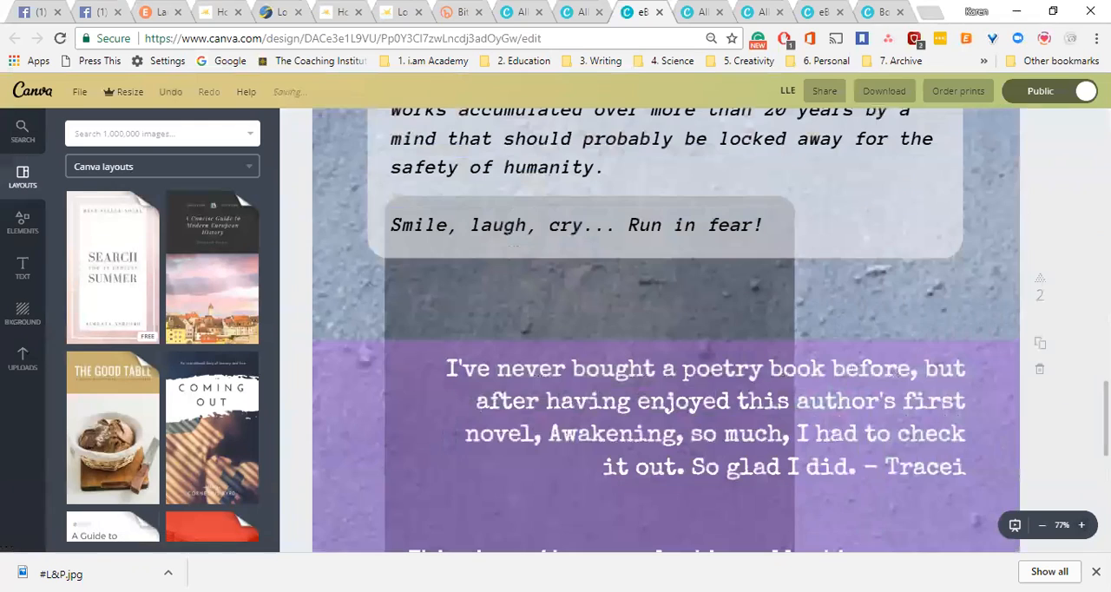
left_click(1042, 525)
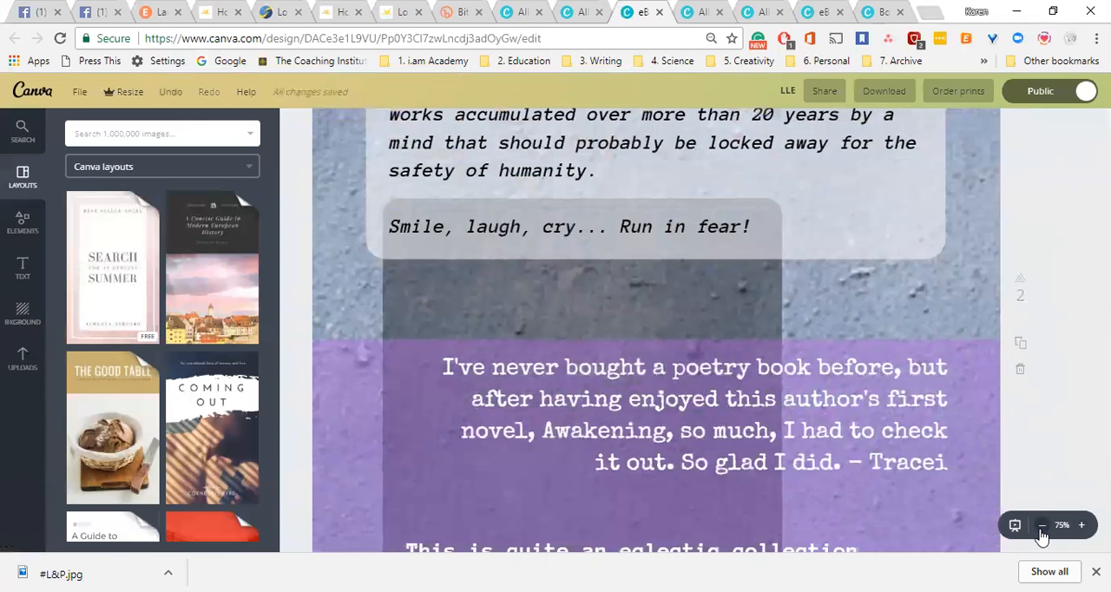
left_click(1042, 526)
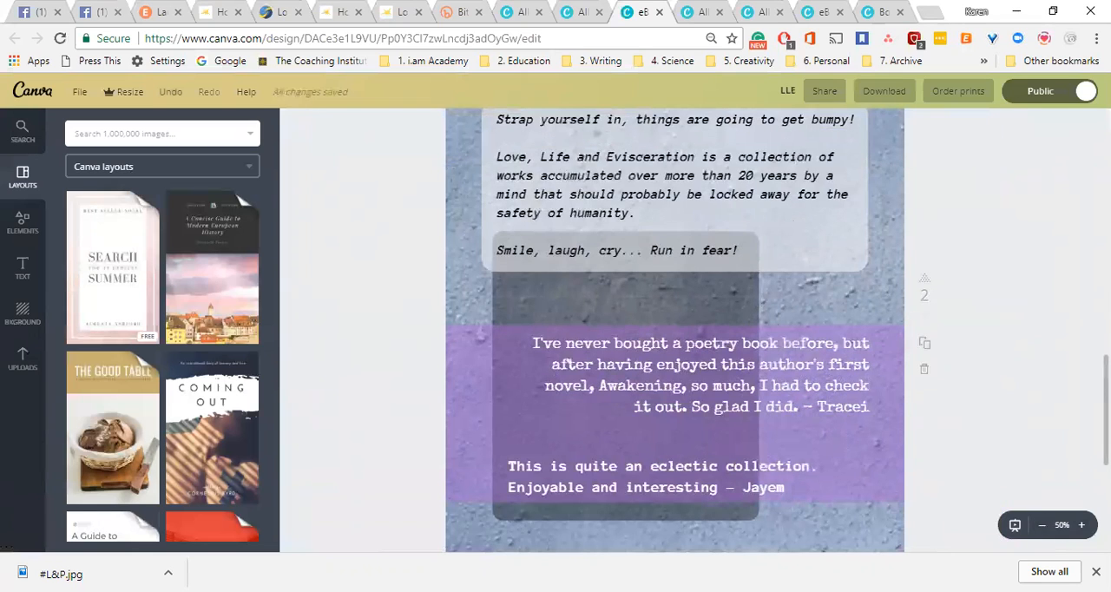
scroll(575, 322, "up", 2)
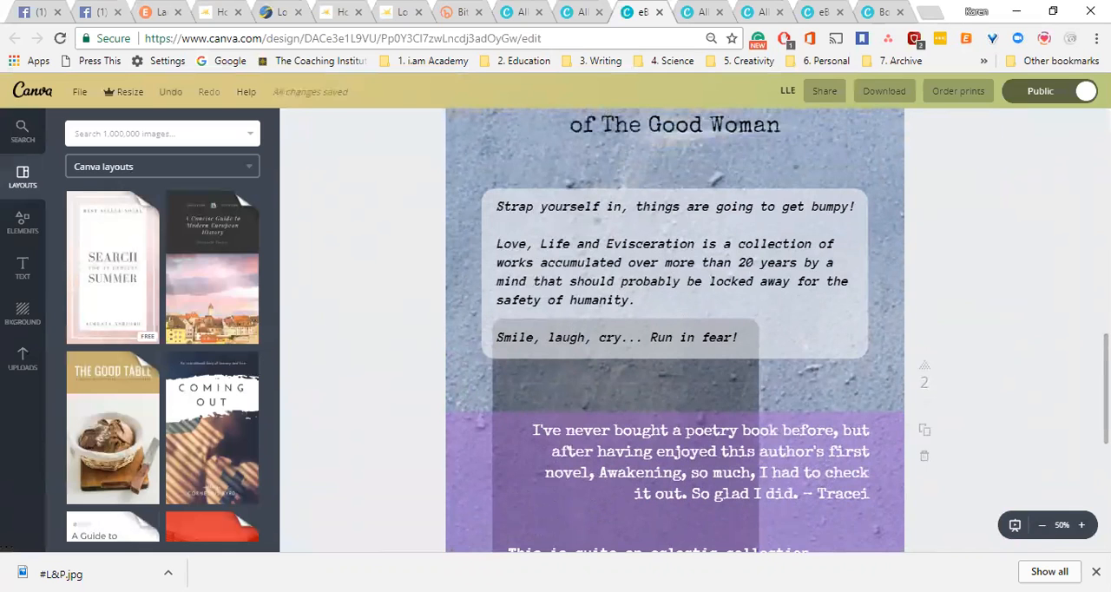
scroll(674, 330, "down", 2)
scroll(674, 330, "up", 4)
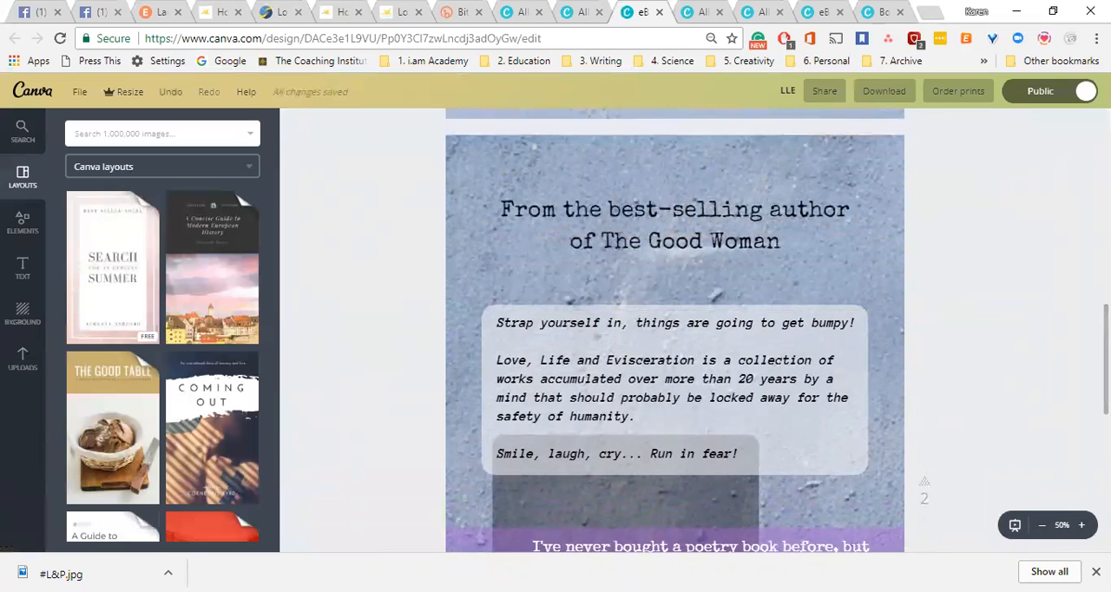
scroll(674, 329, "down", 3)
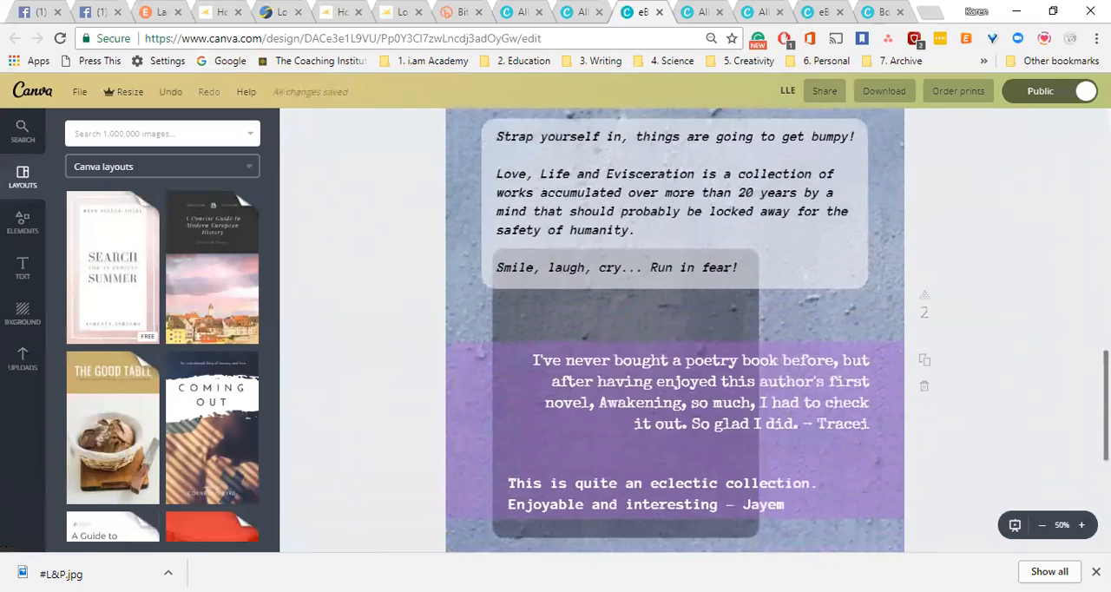
scroll(782, 339, "down", 1)
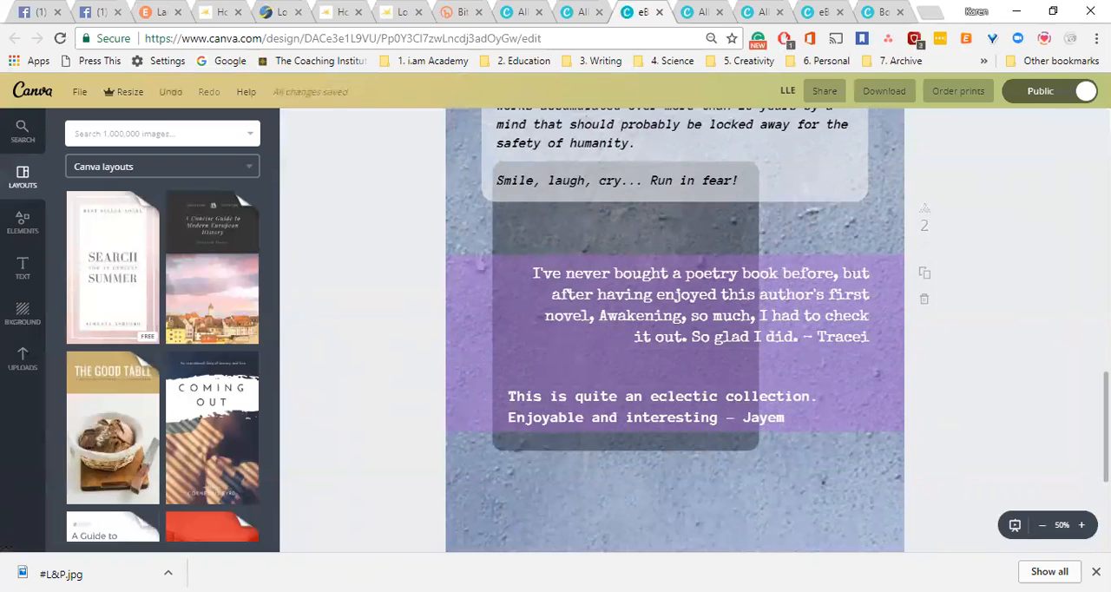
scroll(675, 329, "up", 2)
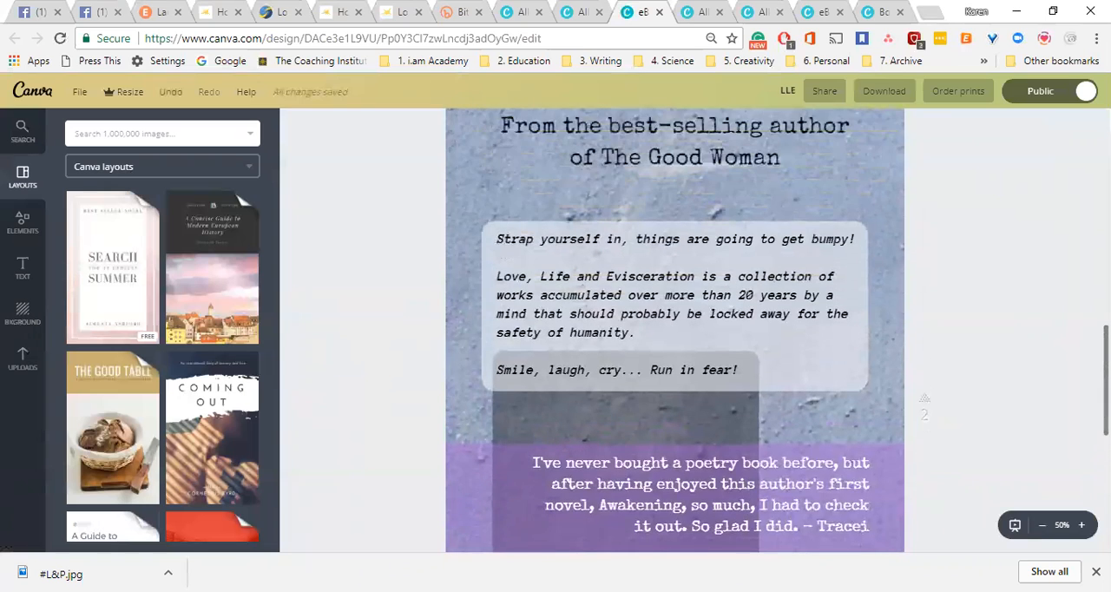
scroll(675, 330, "down", 1)
left_click(1041, 524)
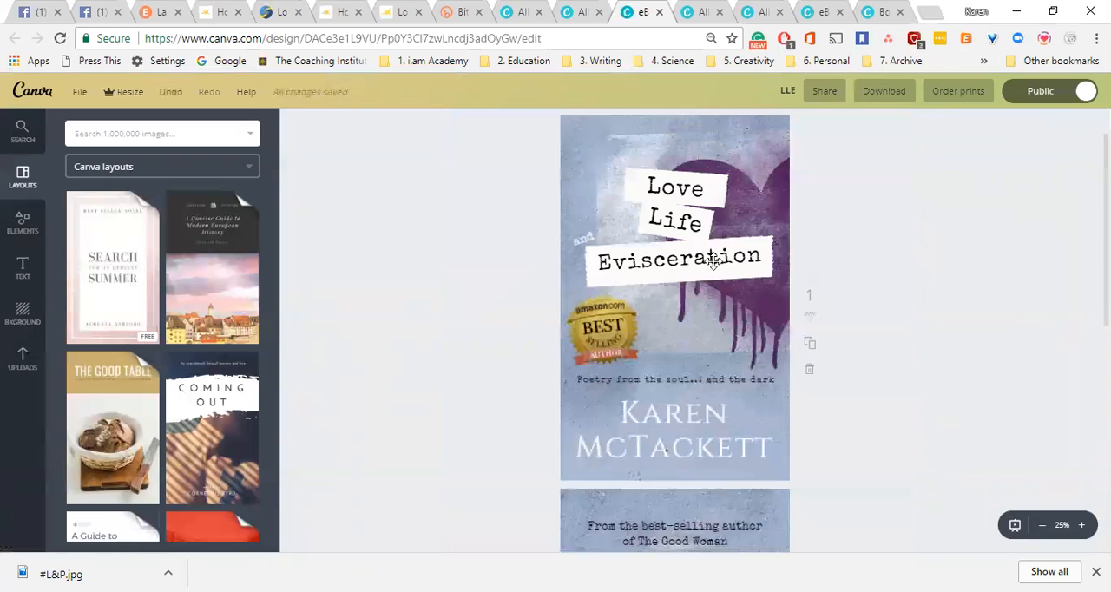
scroll(665, 450, "down", 4)
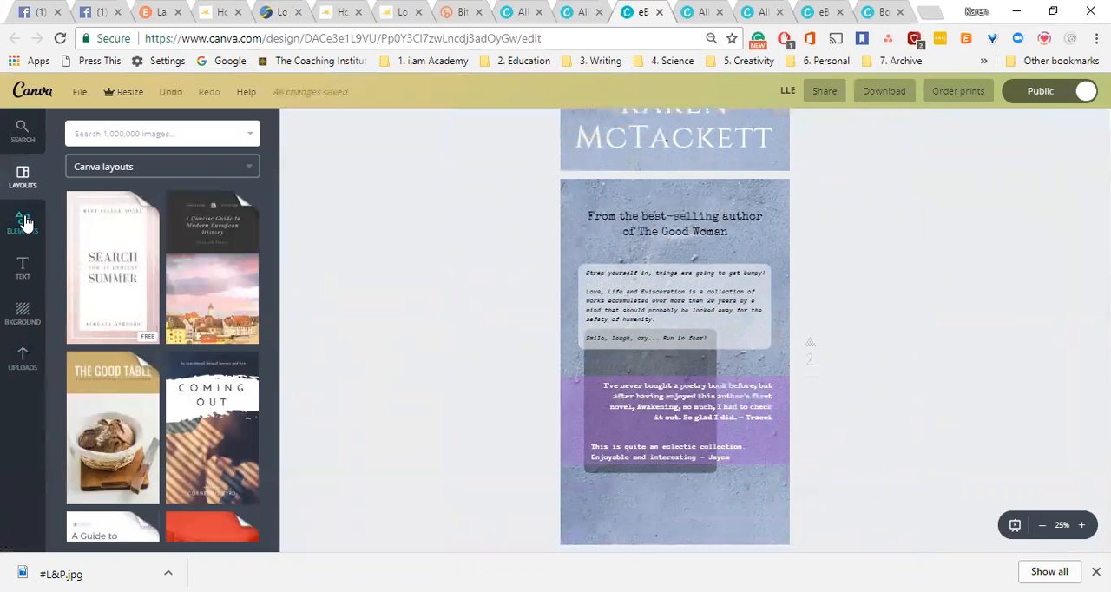
Open the collection of basic shapes among the design elements.
left_click(24, 221)
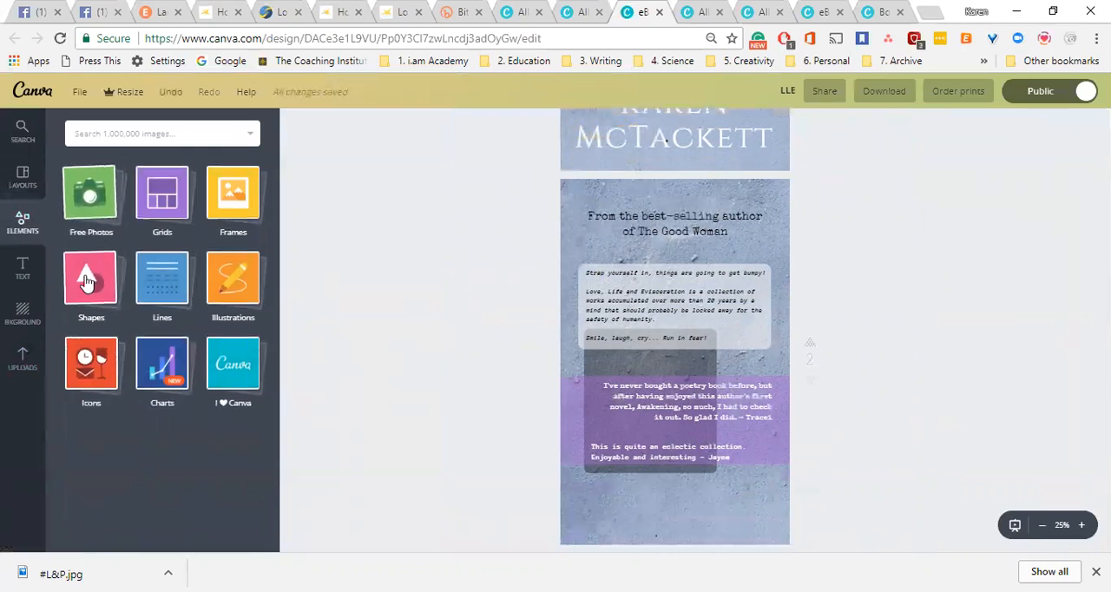
left_click(91, 278)
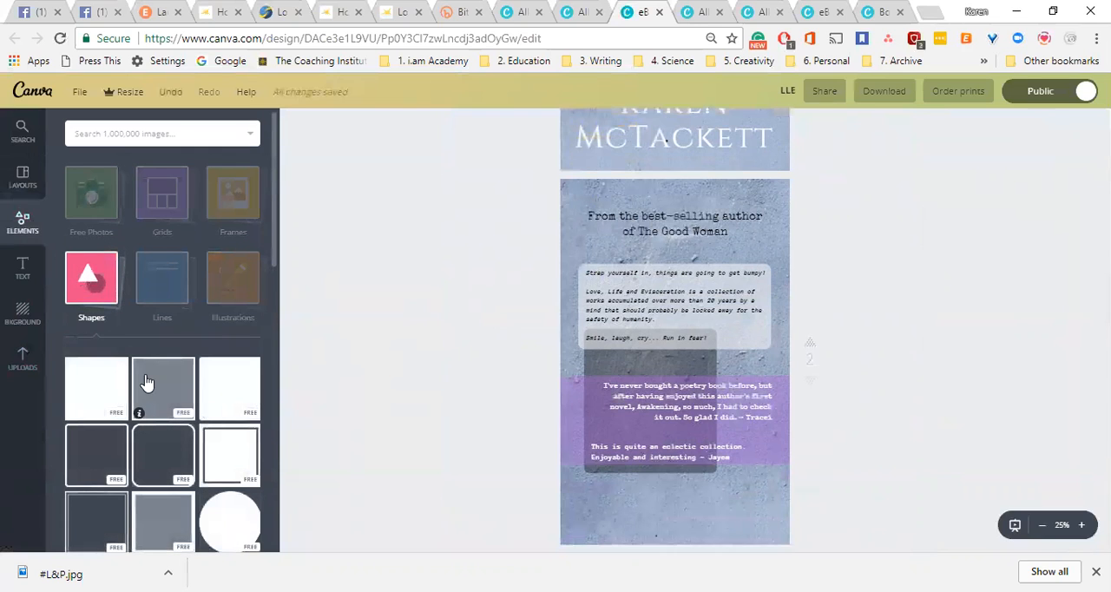
scroll(272, 212, "down", 2)
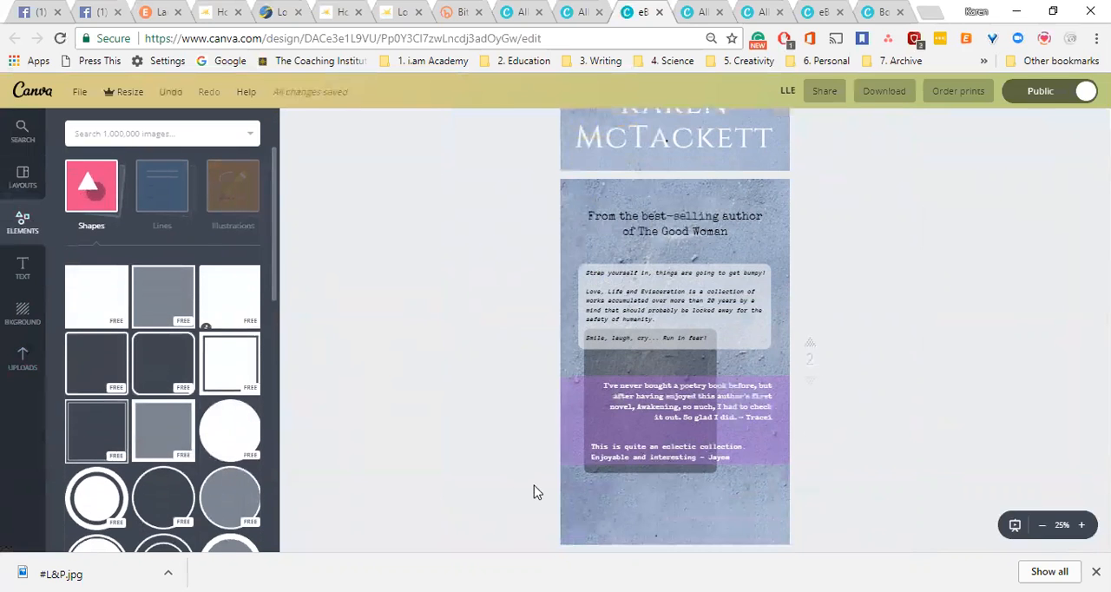
left_click(573, 500)
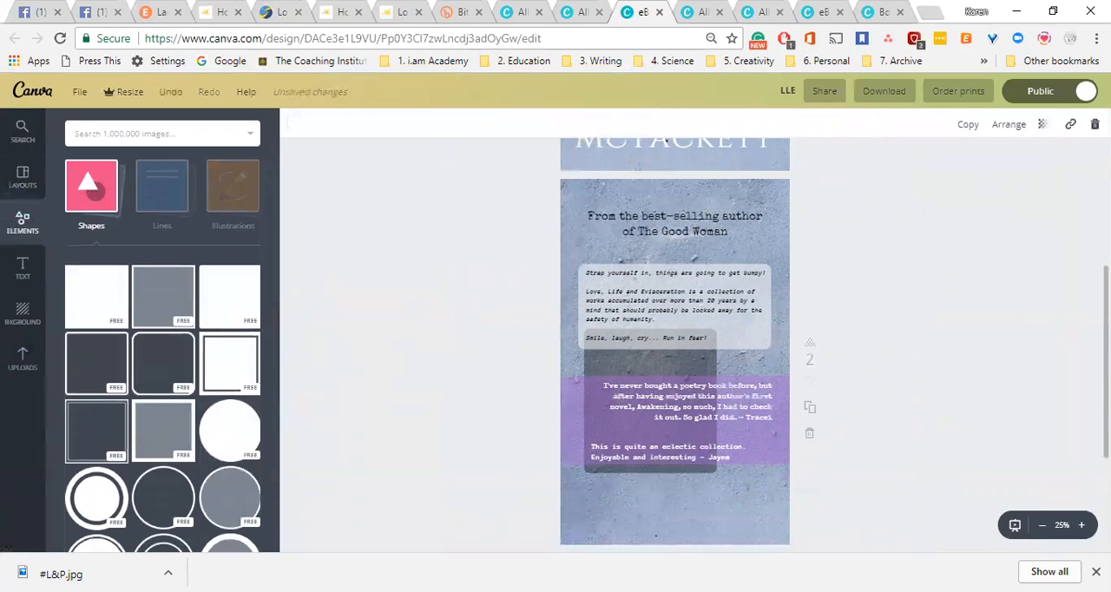
left_click(1105, 312)
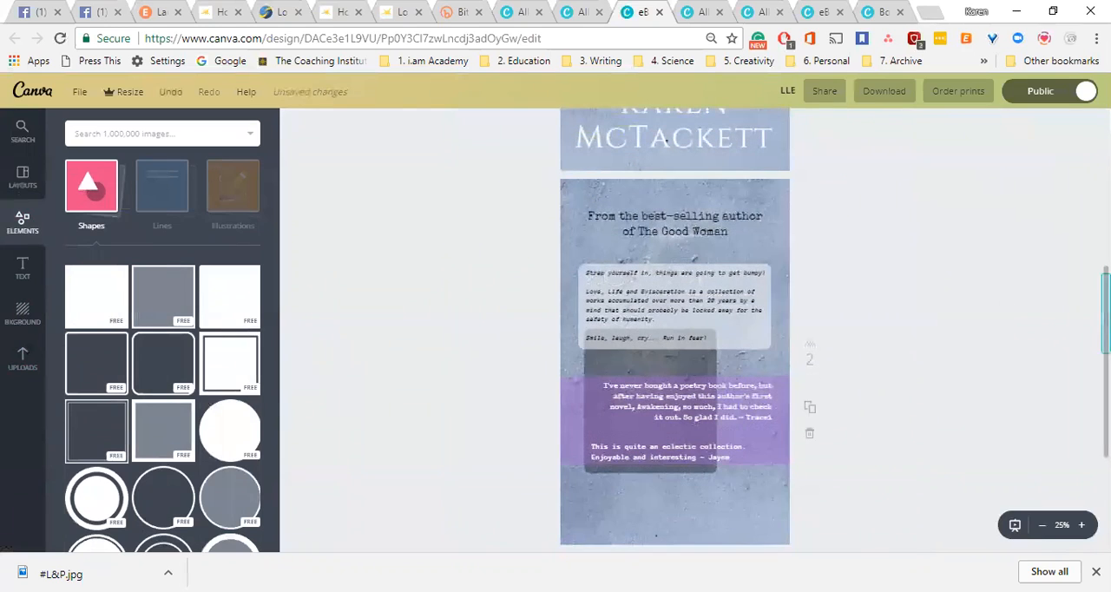
left_click_drag(1105, 312, 1106, 225)
left_click_drag(707, 206, 571, 298)
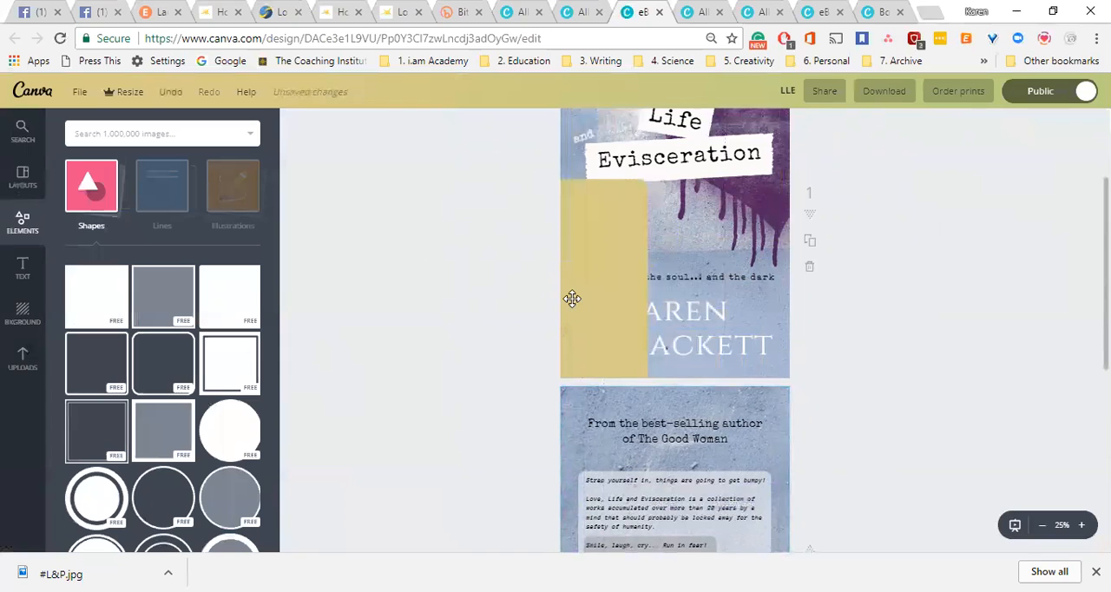
left_click_drag(592, 297, 591, 289)
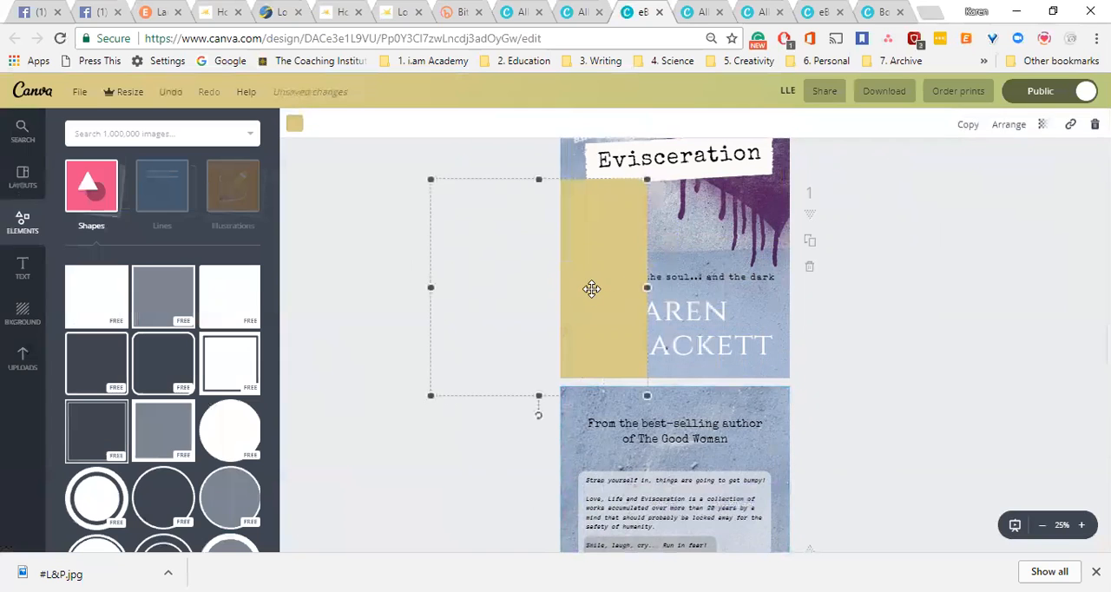
key("Delete")
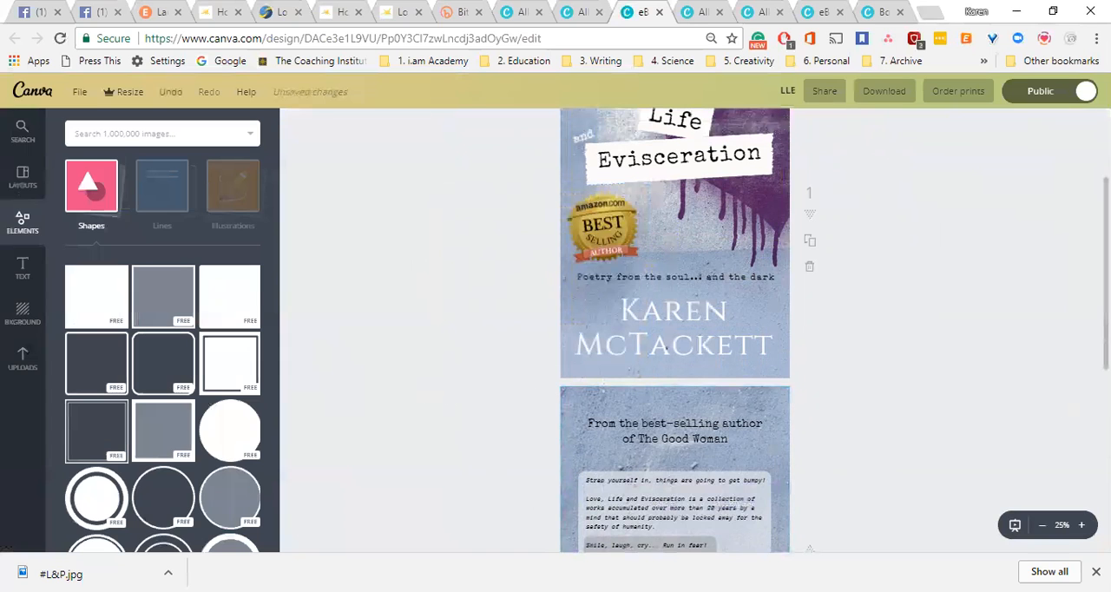
Add a solid square to page 2 and shrink it to about three quarters of its size over the blurb and review quotes.
scroll(662, 521, "down", 3)
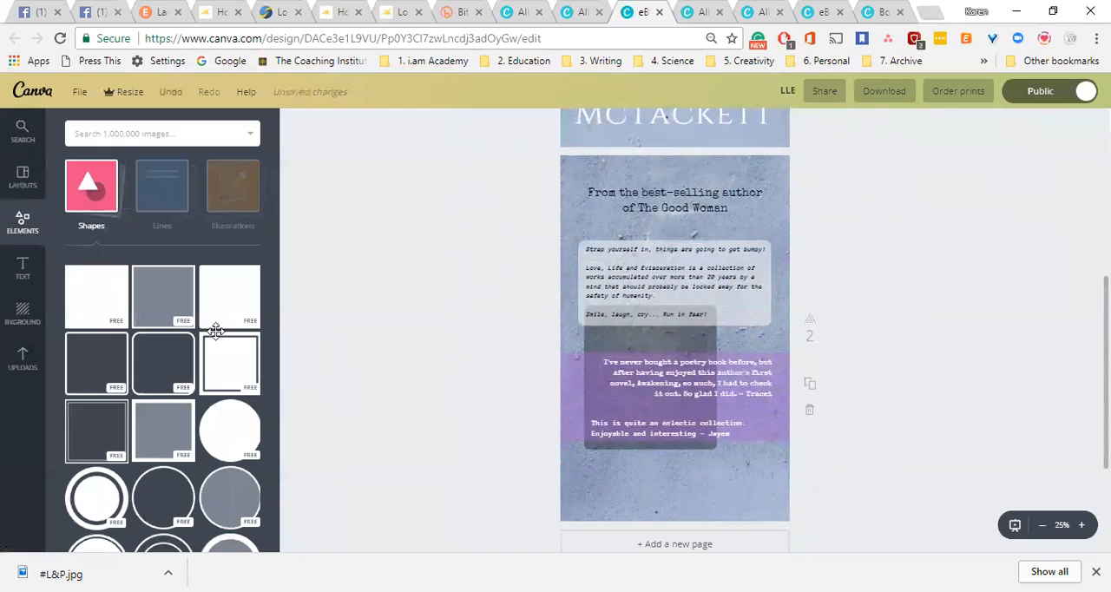
left_click(100, 308)
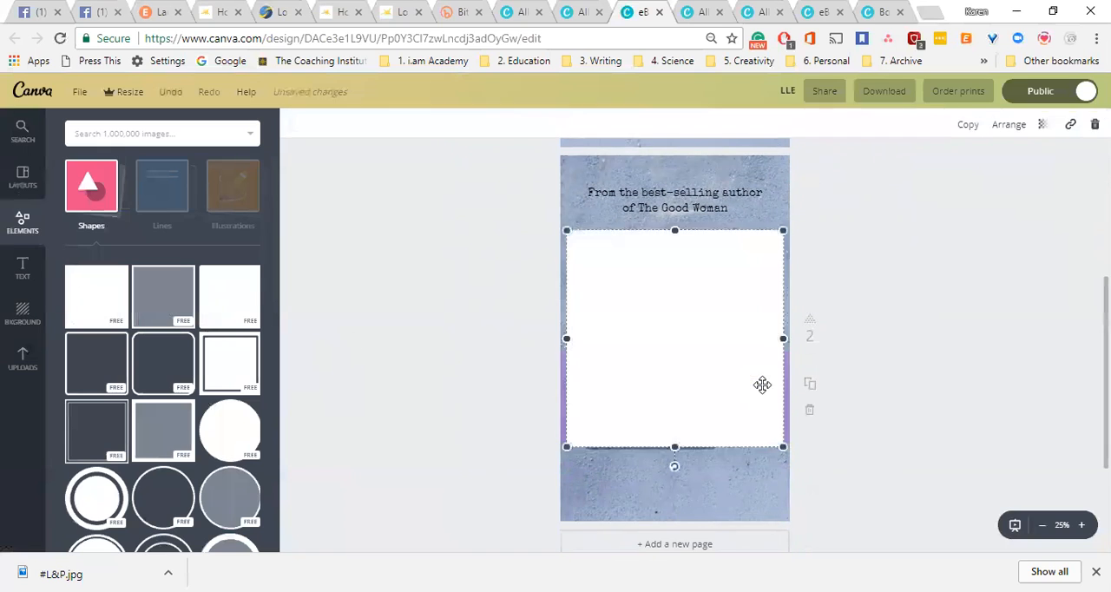
left_click_drag(779, 230, 727, 286)
left_click(793, 351)
left_click_drag(793, 352, 741, 352)
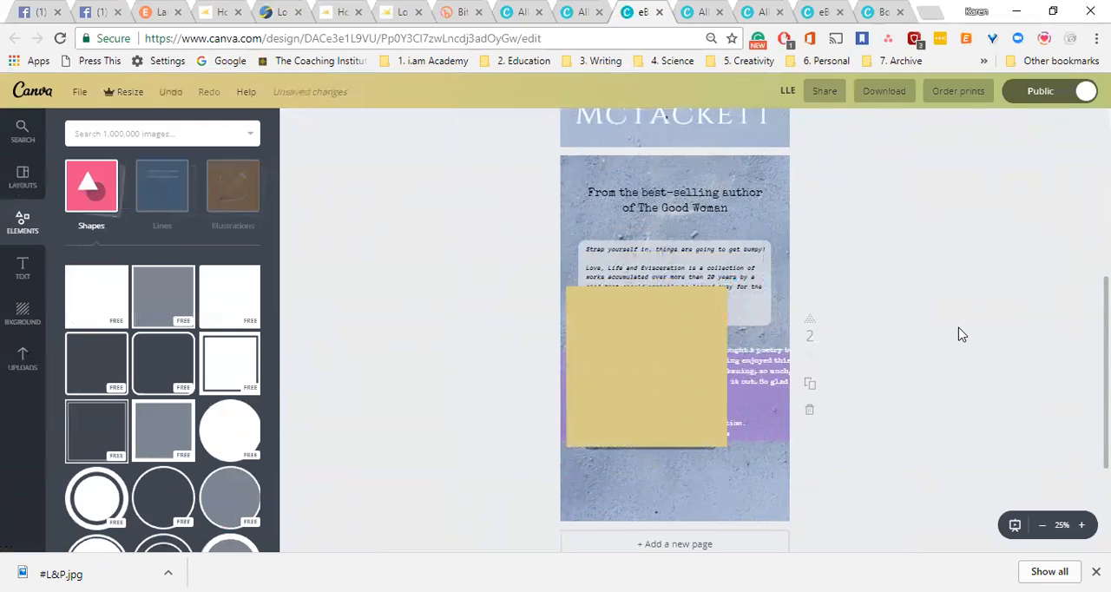
left_click_drag(752, 353, 676, 365)
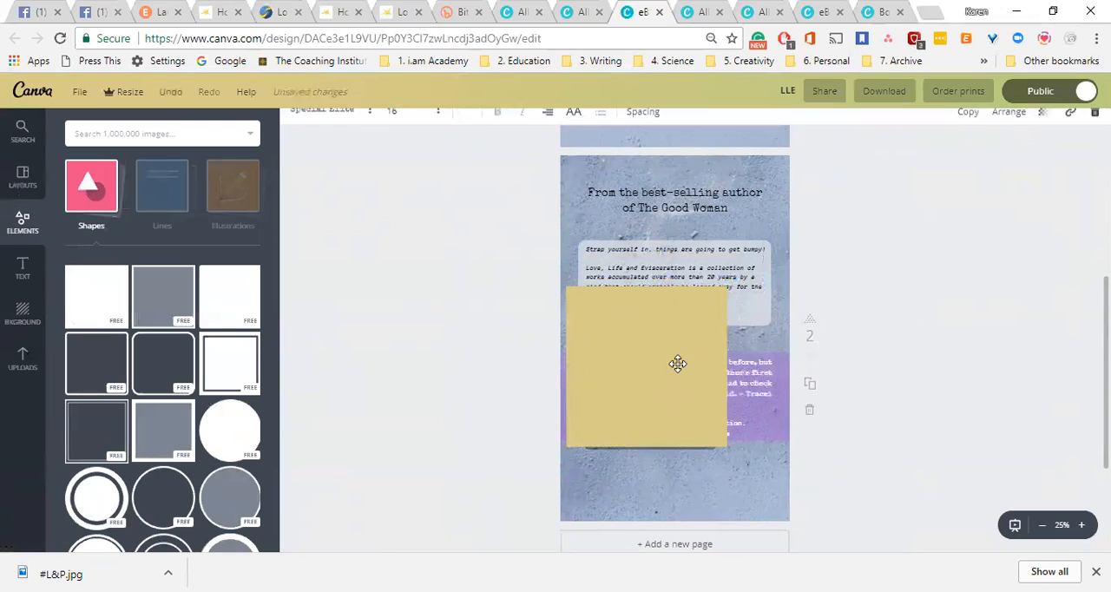